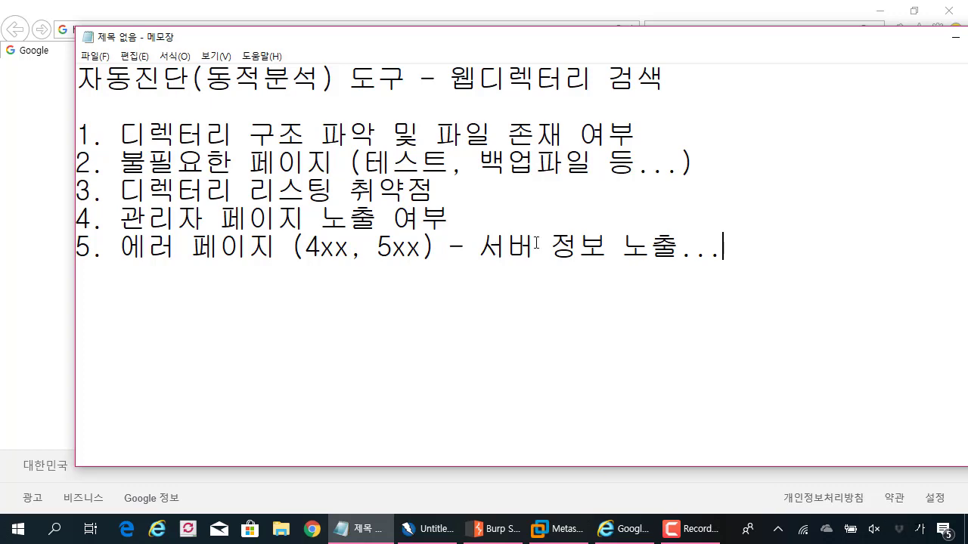
Step: Switch from the notes to Burp Suite and show the target site map
{"action": "left_click_drag", "start_coordinate": [771, 275], "coordinate": [47, 18]}
{"action": "left_click", "coordinate": [339, 229]}
{"action": "left_click", "coordinate": [499, 530]}
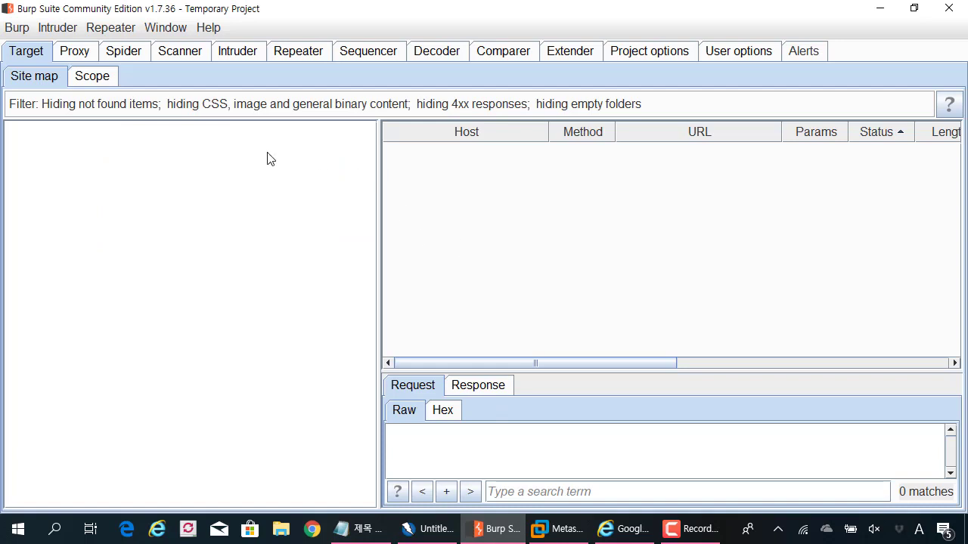
{"action": "left_click", "coordinate": [111, 56]}
{"action": "left_click", "coordinate": [24, 59]}
Step: Switch to Internet Explorer and open the web page at 192.168.130.129
{"action": "left_click", "coordinate": [625, 533]}
{"action": "left_click", "coordinate": [446, 33]}
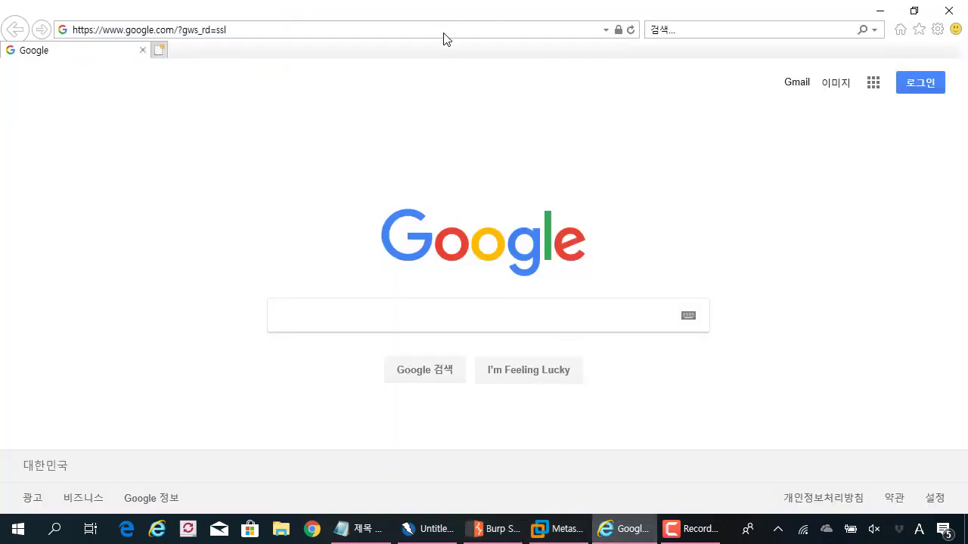
{"action": "type", "text": "1921."}
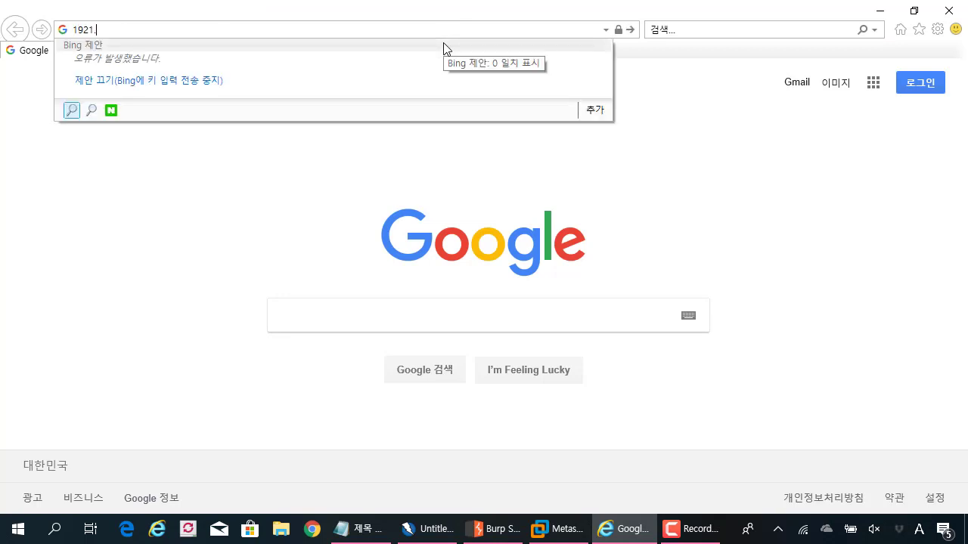
{"action": "key", "text": "BackSpace"}
{"action": "type", "text": ".168.130.129"}
{"action": "key", "text": "Return"}
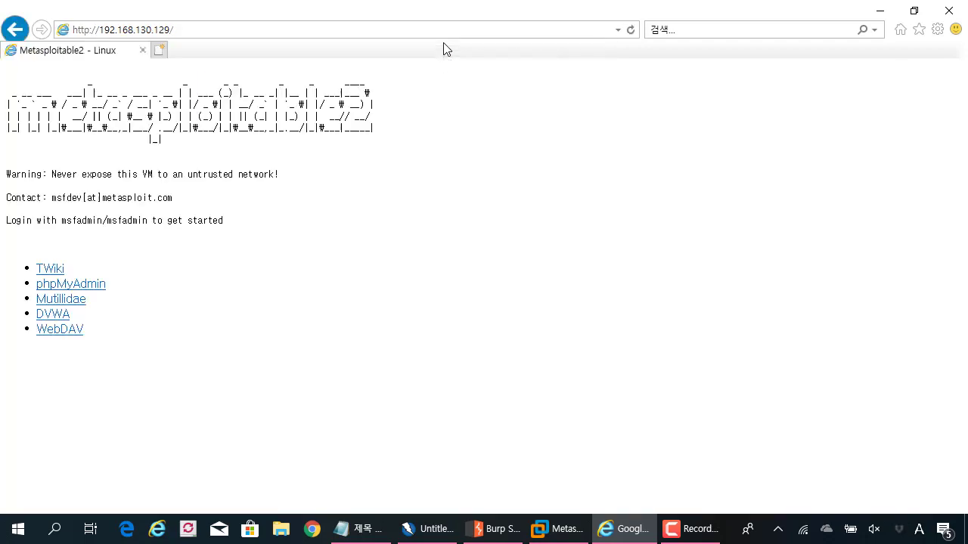
Step: Switch to Burp Suite and try to start the proxy listener on 127.0.0.1:8080
{"action": "key", "text": "alt+Tab"}
{"action": "key", "text": "alt+Tab"}
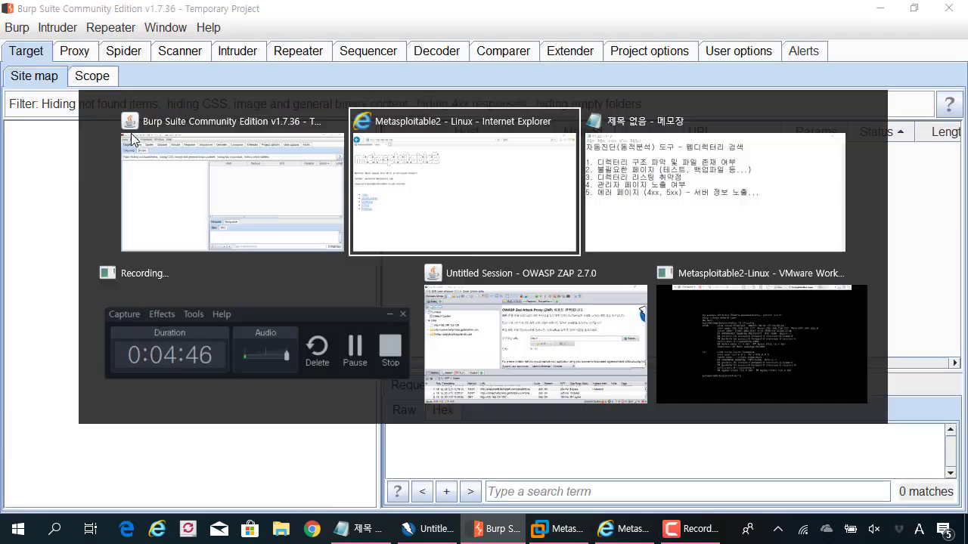
{"action": "key", "text": "ctrl+a"}
{"action": "left_click", "coordinate": [417, 268]}
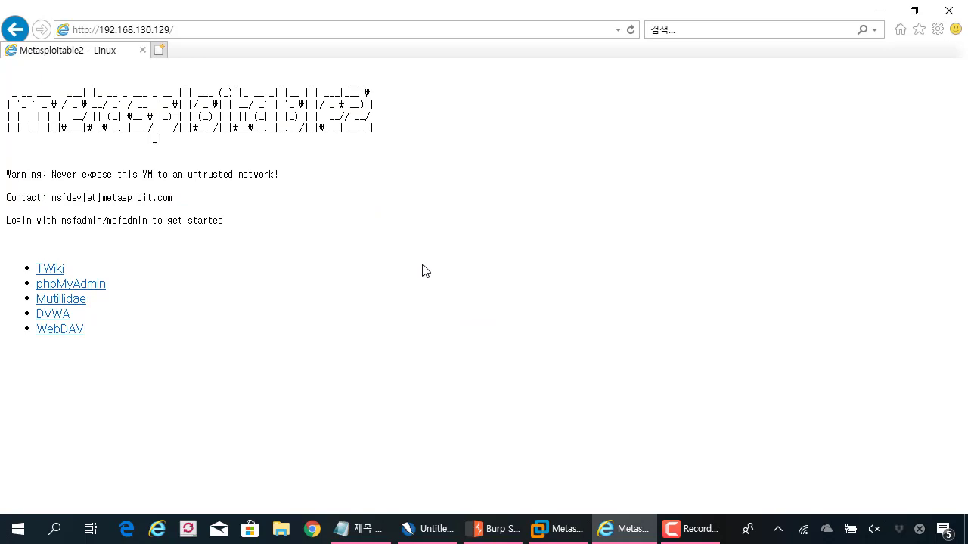
{"action": "key", "text": "alt+Tab"}
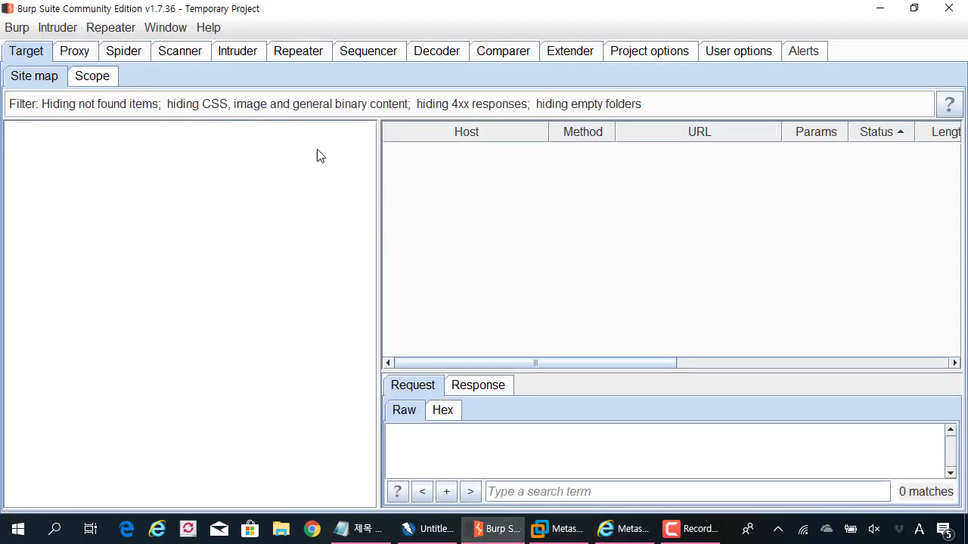
{"action": "left_click", "coordinate": [79, 53]}
{"action": "left_click", "coordinate": [298, 81]}
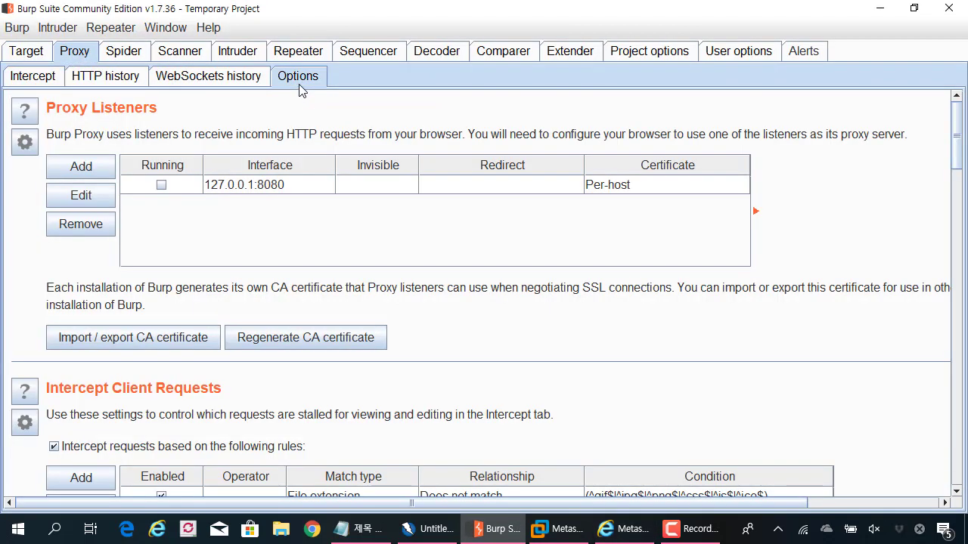
{"action": "left_click", "coordinate": [162, 185]}
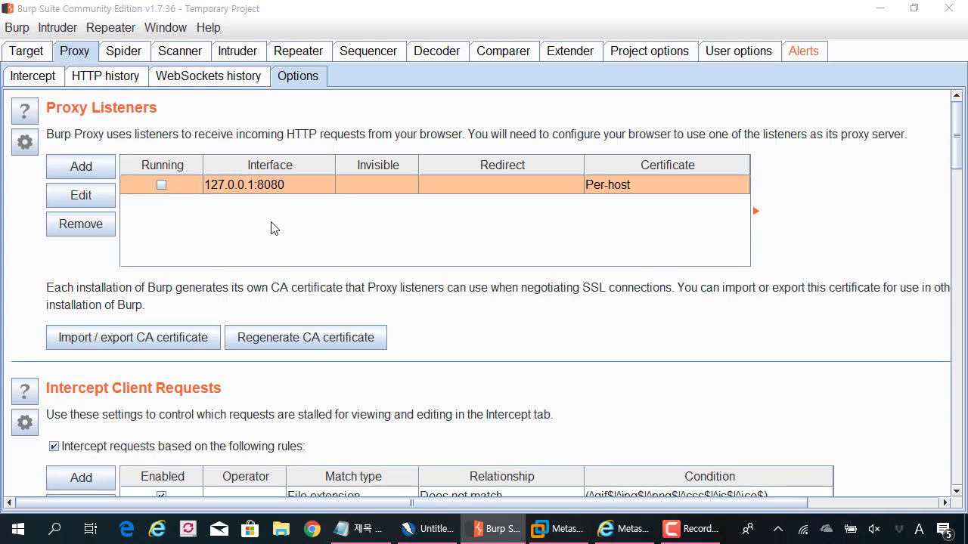
Step: Check the proxy listener's interface and running state in Burp Suite, and return to the target site map
{"action": "key", "text": "alt+Tab"}
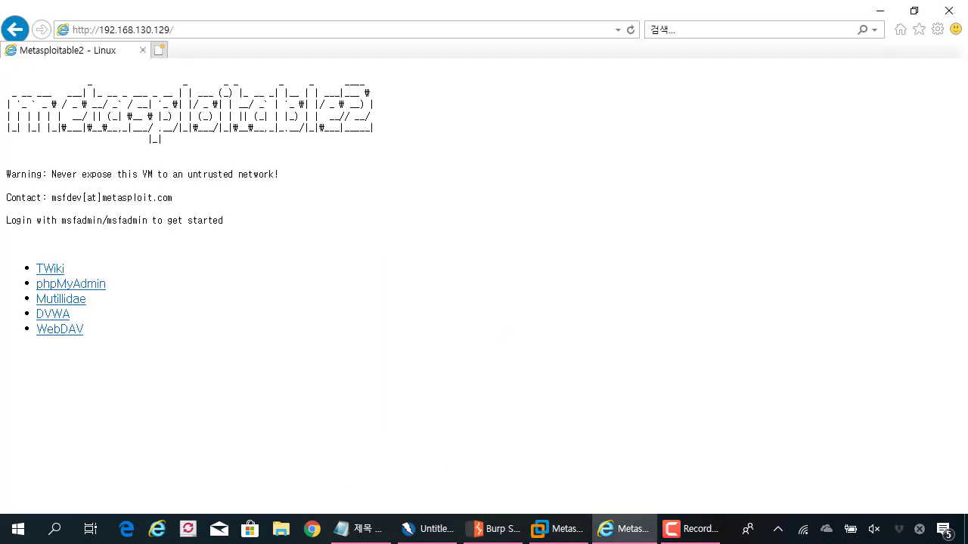
{"action": "key", "text": "alt+Tab"}
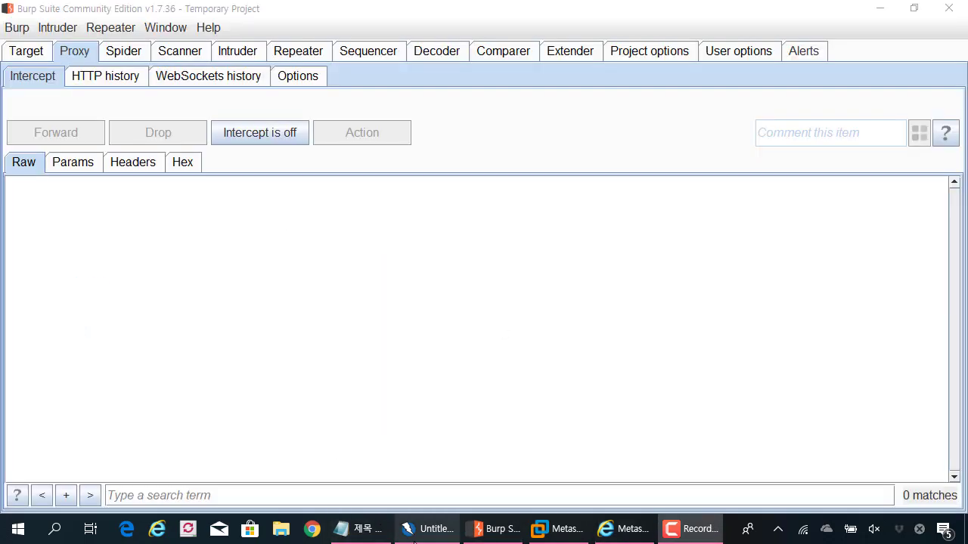
{"action": "left_click", "coordinate": [391, 267]}
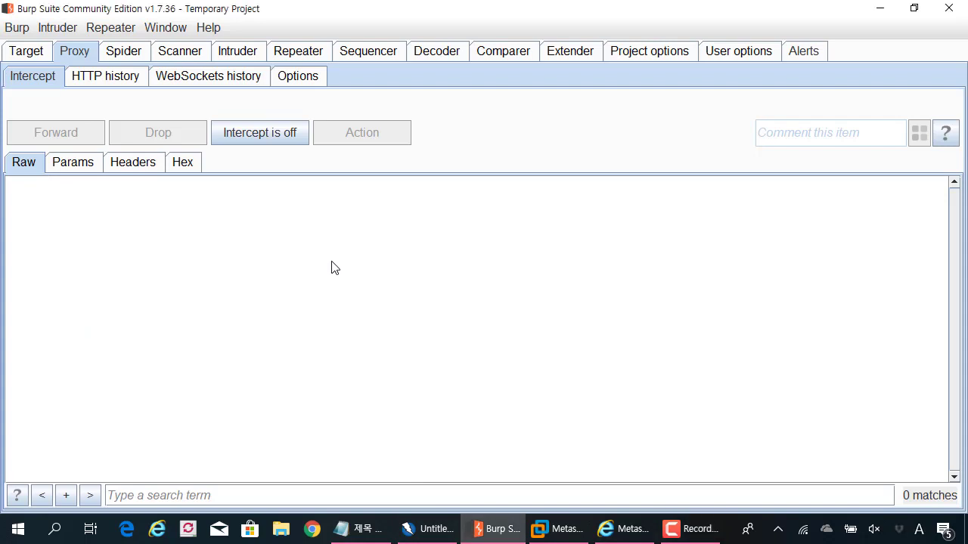
{"action": "left_click", "coordinate": [295, 77]}
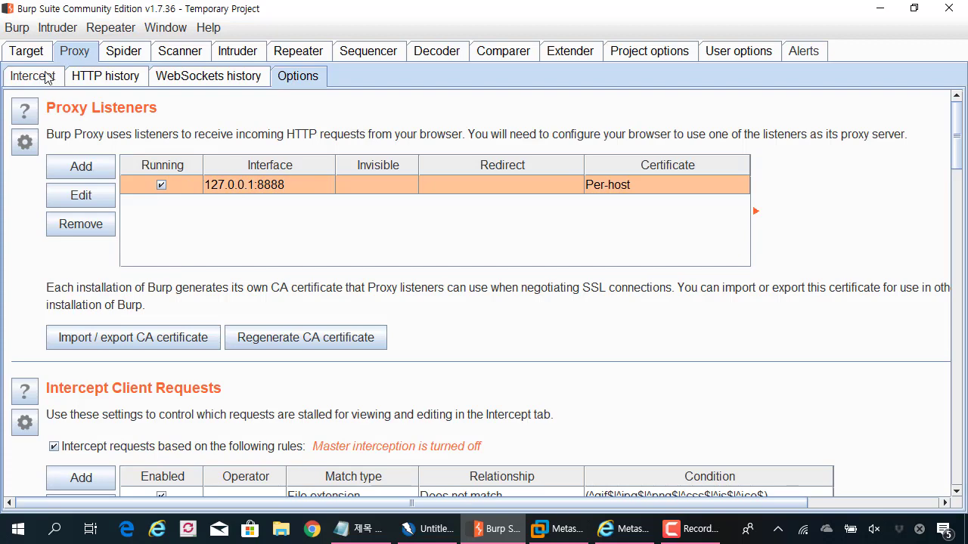
{"action": "left_click", "coordinate": [31, 52]}
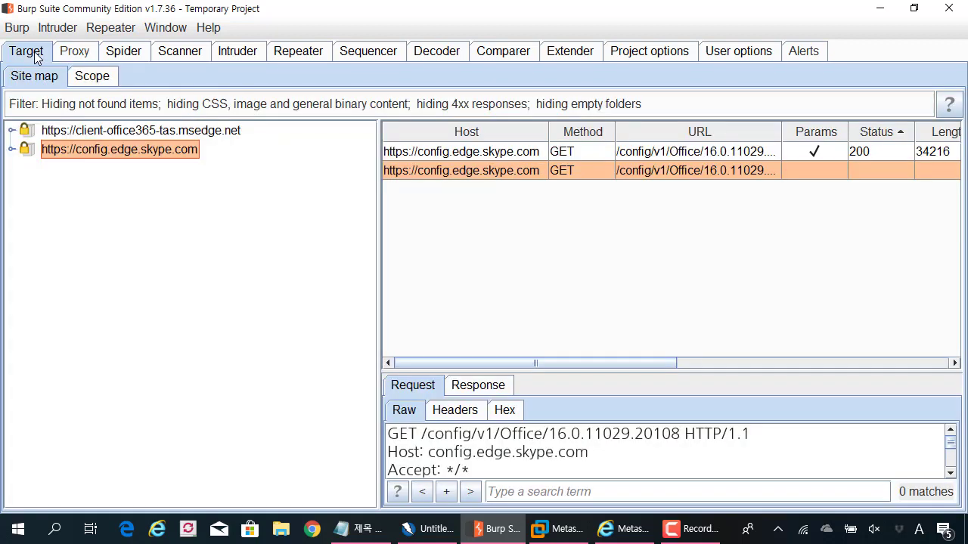
{"action": "left_click", "coordinate": [599, 530]}
{"action": "left_click", "coordinate": [202, 35]}
{"action": "key", "text": "Return"}
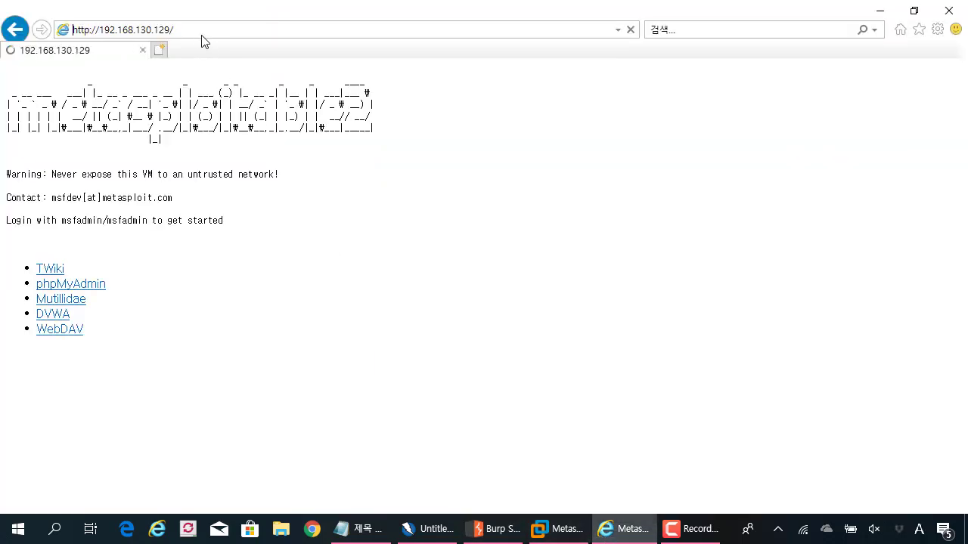
{"action": "key", "text": "alt+Tab"}
{"action": "left_click", "coordinate": [134, 132]}
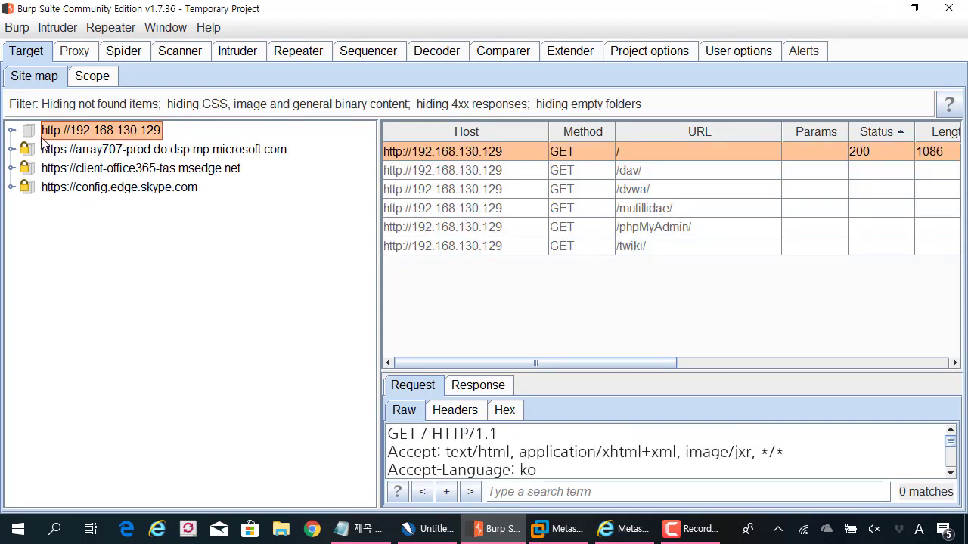
{"action": "left_click", "coordinate": [11, 131]}
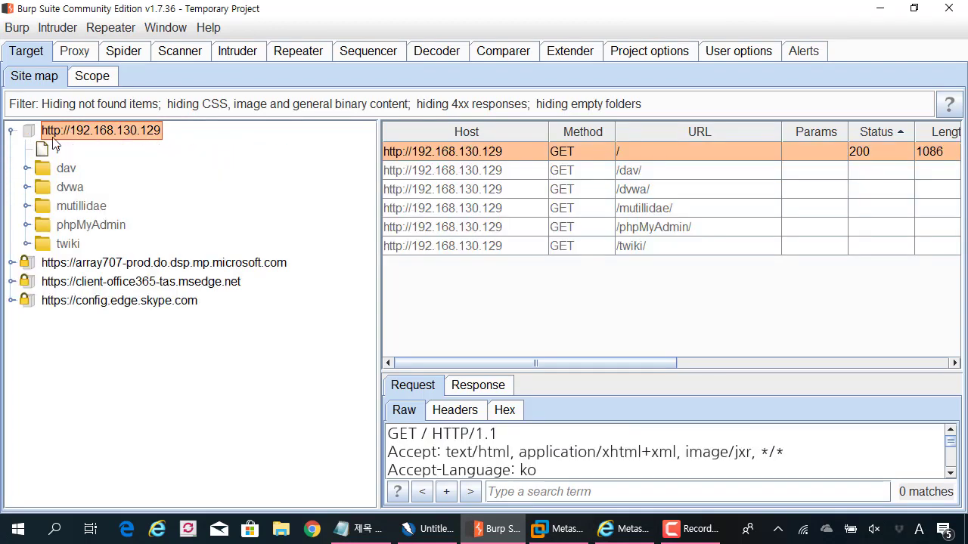
{"action": "left_click", "coordinate": [12, 132]}
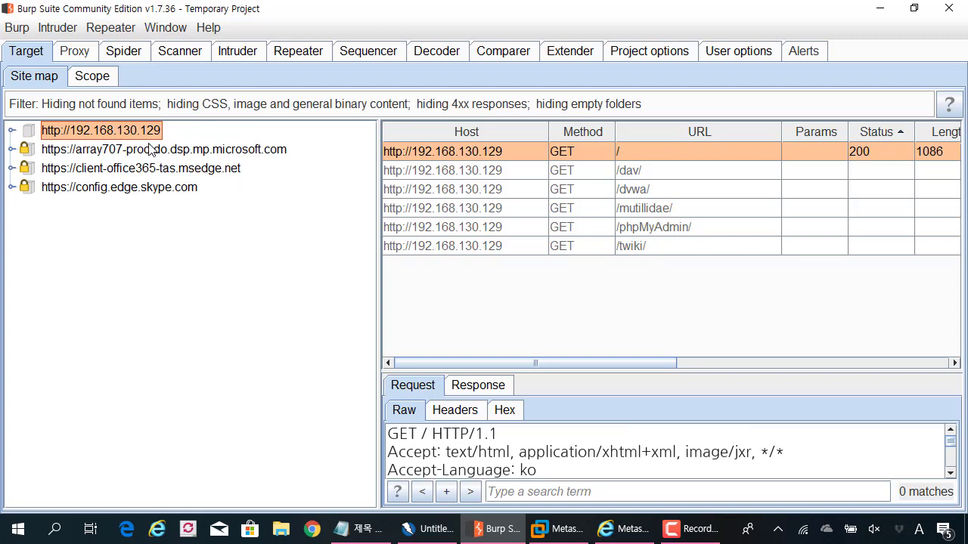
Step: Examine the Spider's crawler, passive spidering and form submission settings
{"action": "left_click", "coordinate": [129, 53]}
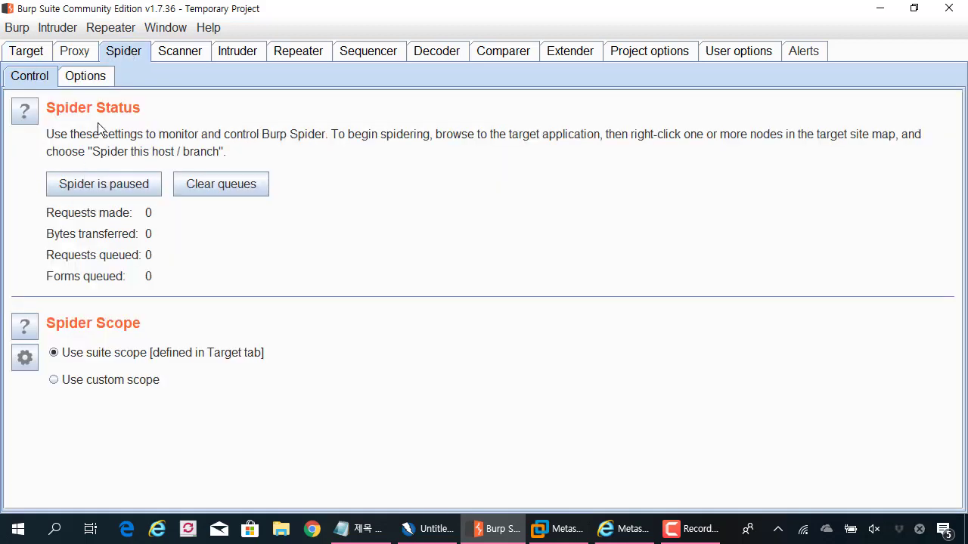
{"action": "left_click", "coordinate": [99, 83]}
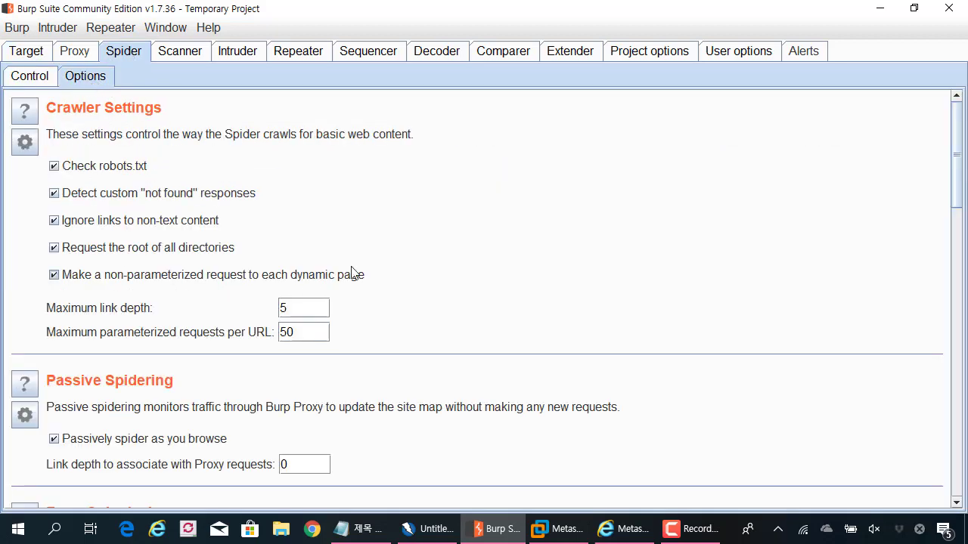
{"action": "scroll", "coordinate": [351, 269], "scroll_direction": "down", "scroll_amount": 6}
{"action": "scroll", "coordinate": [350, 266], "scroll_direction": "up", "scroll_amount": 5}
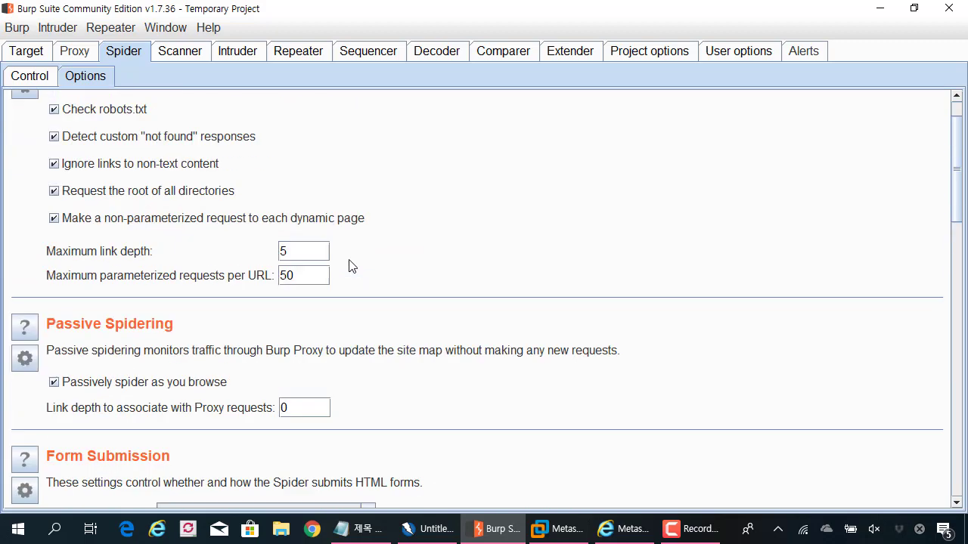
{"action": "scroll", "coordinate": [350, 265], "scroll_direction": "up", "scroll_amount": 1}
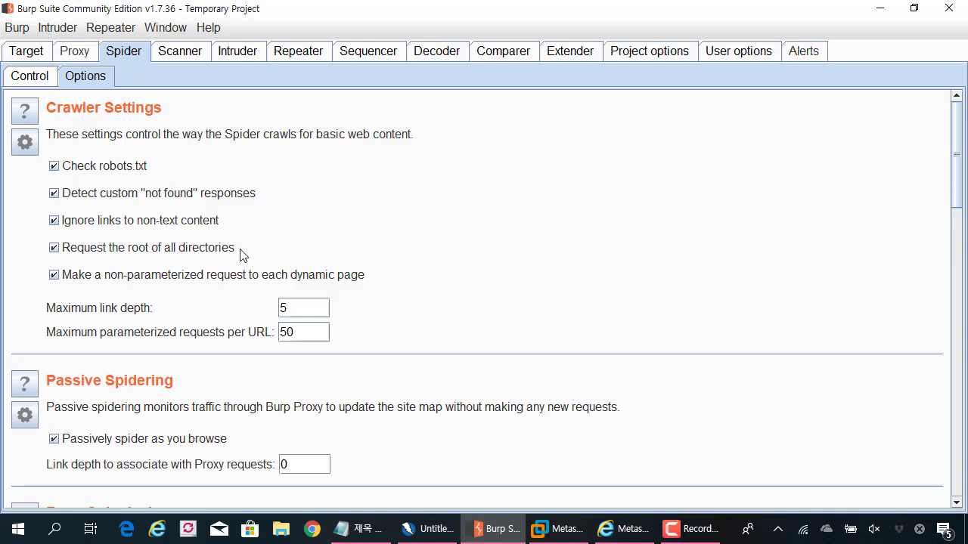
{"action": "scroll", "coordinate": [200, 251], "scroll_direction": "down", "scroll_amount": 3}
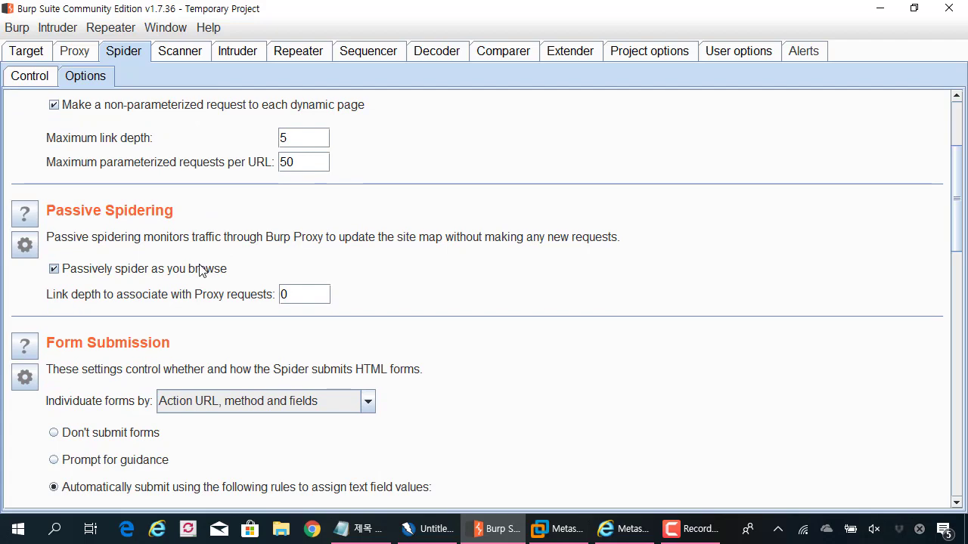
{"action": "scroll", "coordinate": [218, 274], "scroll_direction": "down", "scroll_amount": 2}
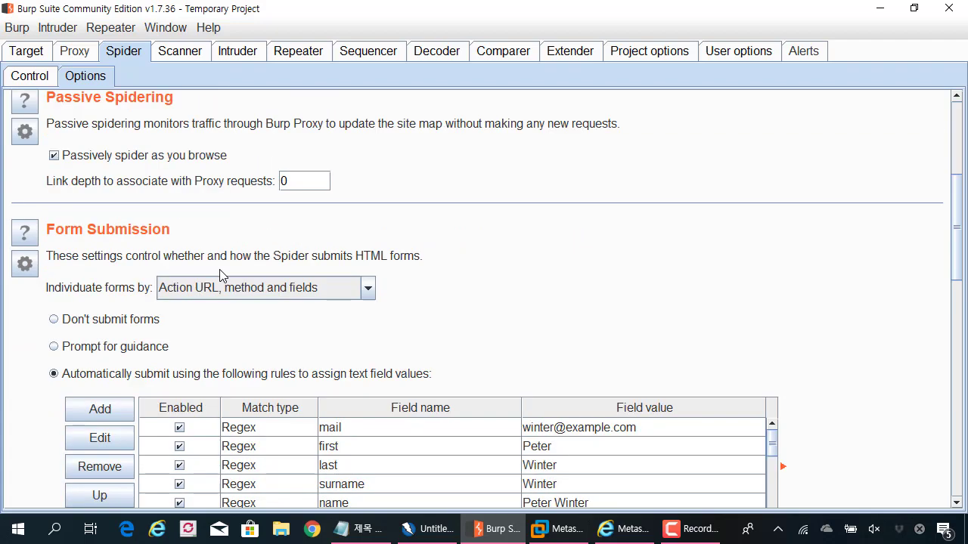
{"action": "scroll", "coordinate": [223, 276], "scroll_direction": "down", "scroll_amount": 3}
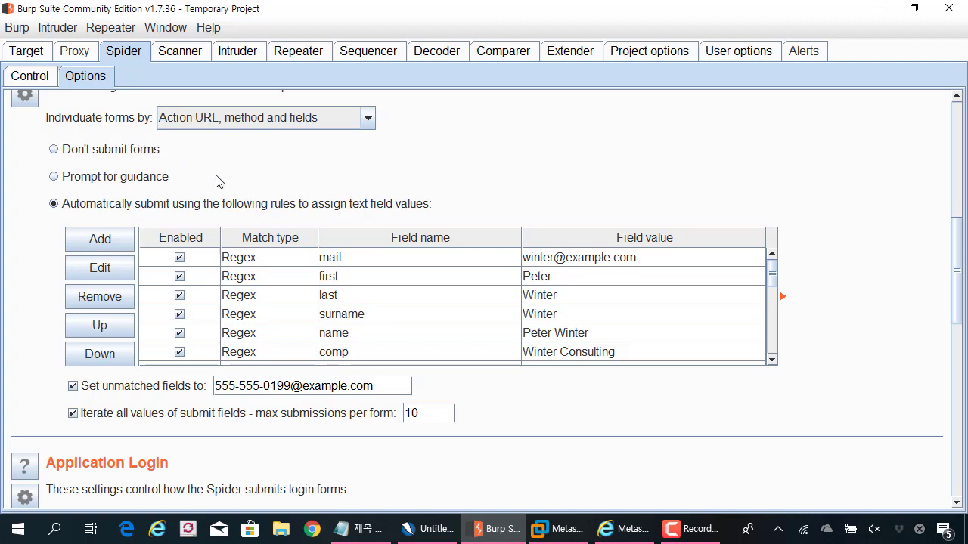
{"action": "scroll", "coordinate": [221, 170], "scroll_direction": "up", "scroll_amount": 1}
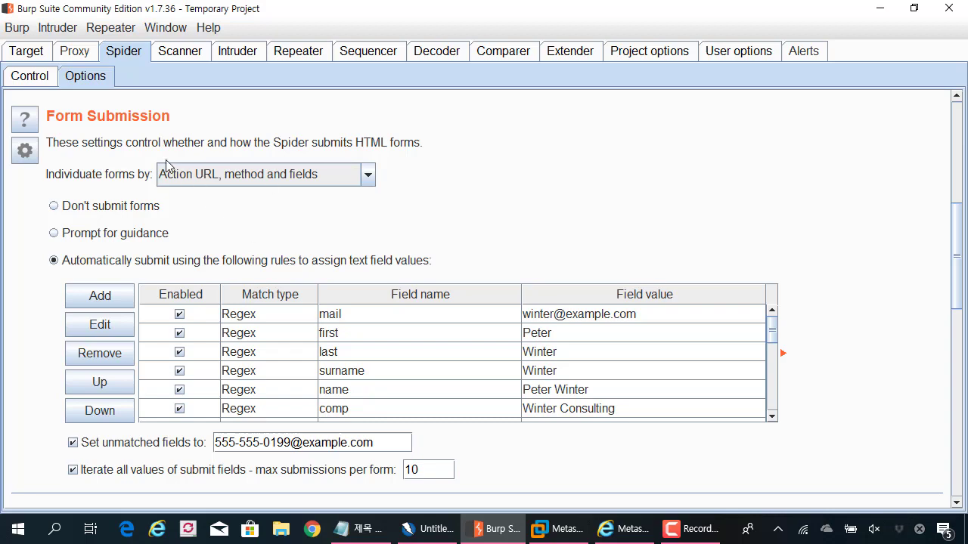
Step: Set the Spider's form submission to "Don't submit forms"
{"action": "left_click", "coordinate": [134, 204]}
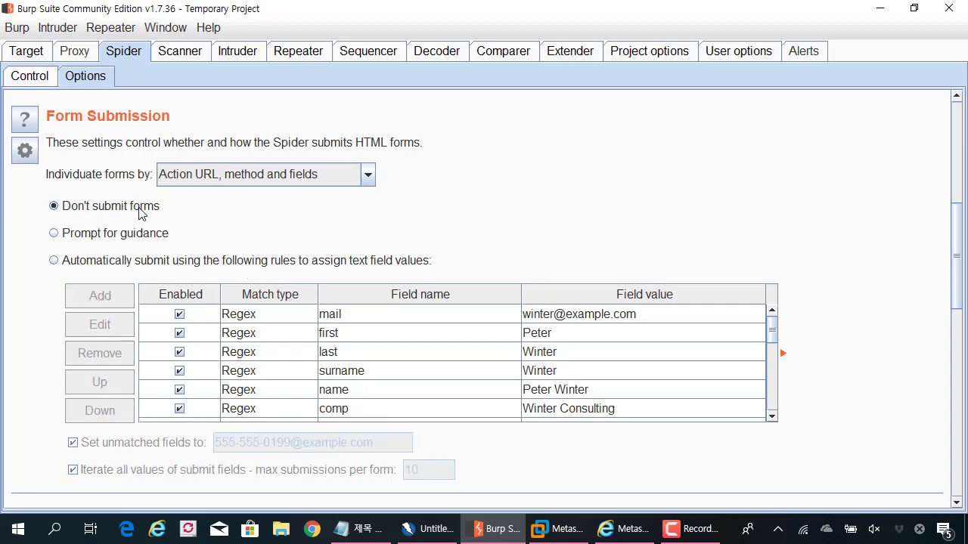
{"action": "scroll", "coordinate": [127, 264], "scroll_direction": "down", "scroll_amount": 6}
{"action": "scroll", "coordinate": [127, 264], "scroll_direction": "up", "scroll_amount": 8}
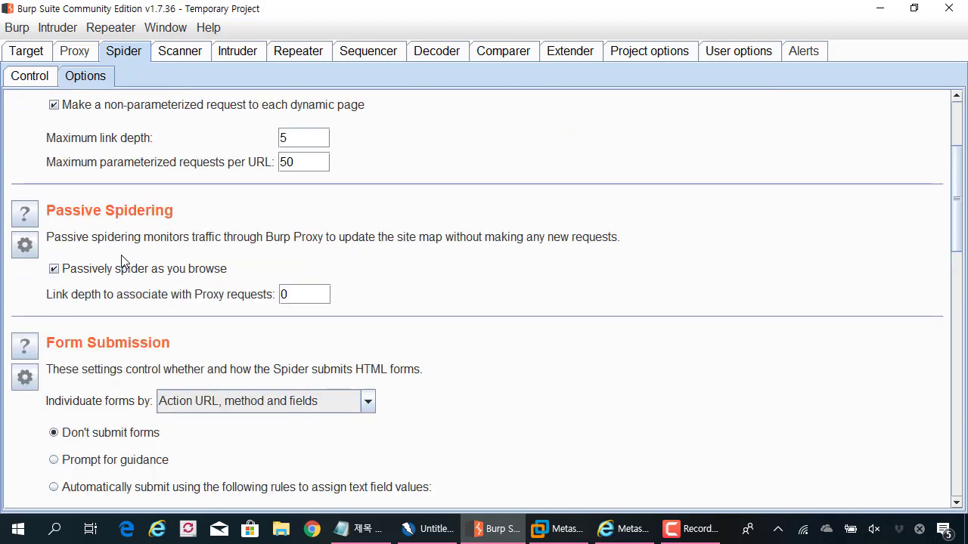
{"action": "left_click", "coordinate": [44, 79]}
{"action": "left_click", "coordinate": [23, 53]}
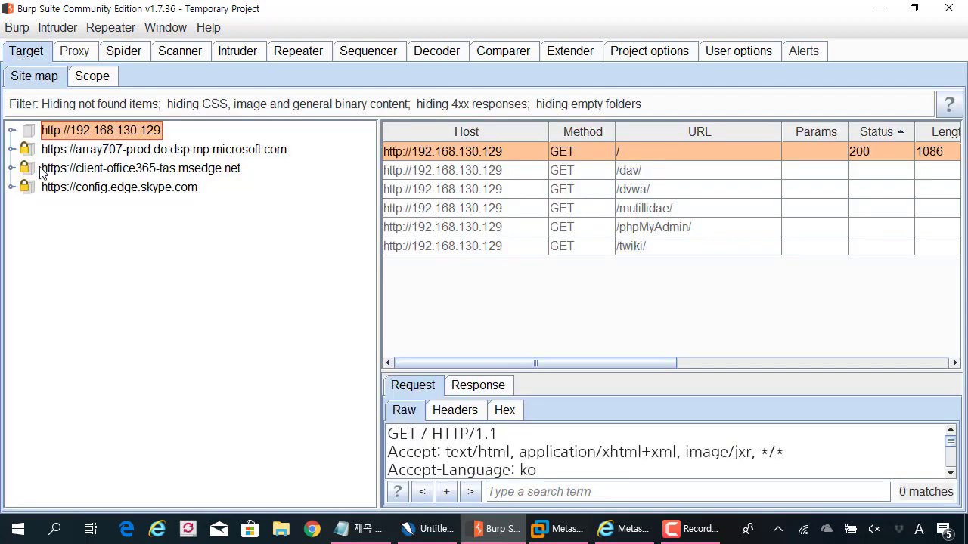
{"action": "right_click", "coordinate": [122, 128]}
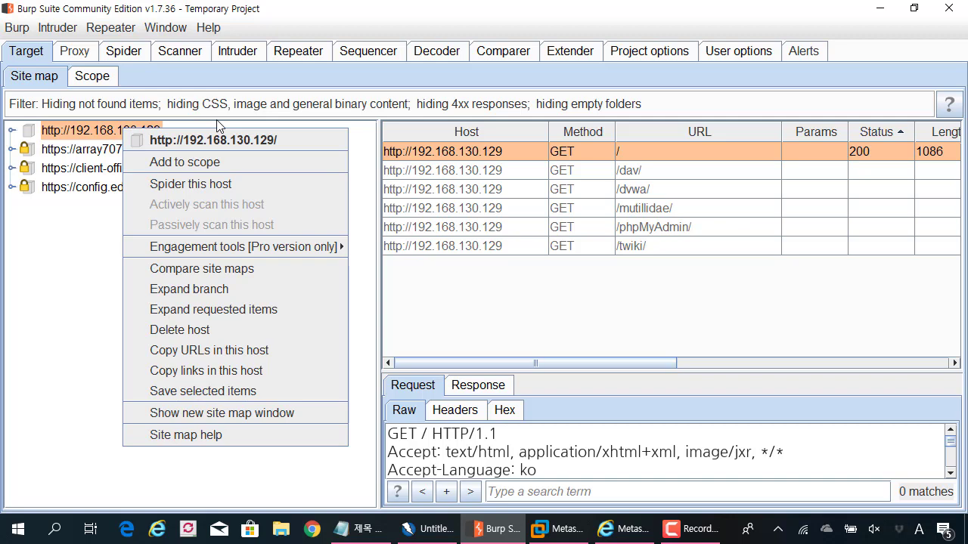
{"action": "left_click", "coordinate": [216, 160]}
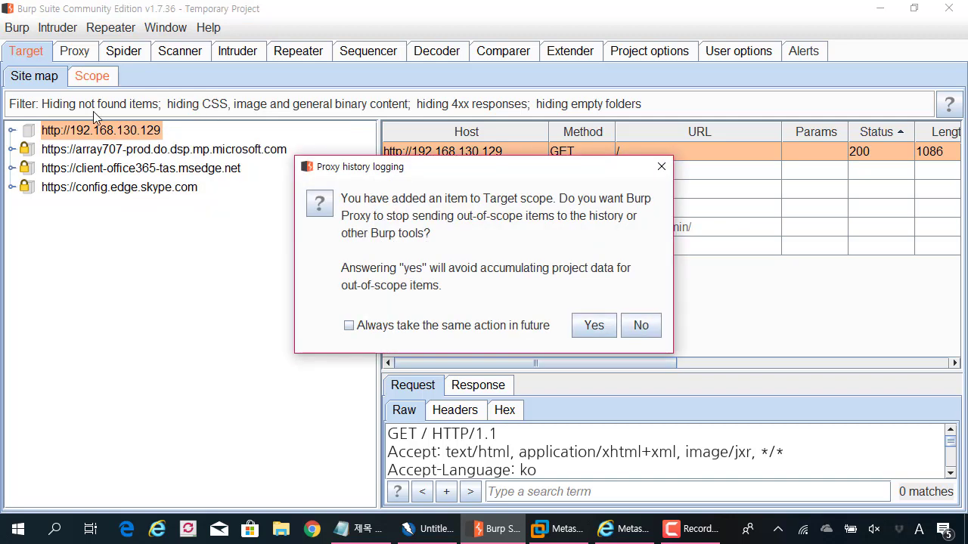
{"action": "left_click", "coordinate": [601, 333]}
{"action": "left_click", "coordinate": [104, 136]}
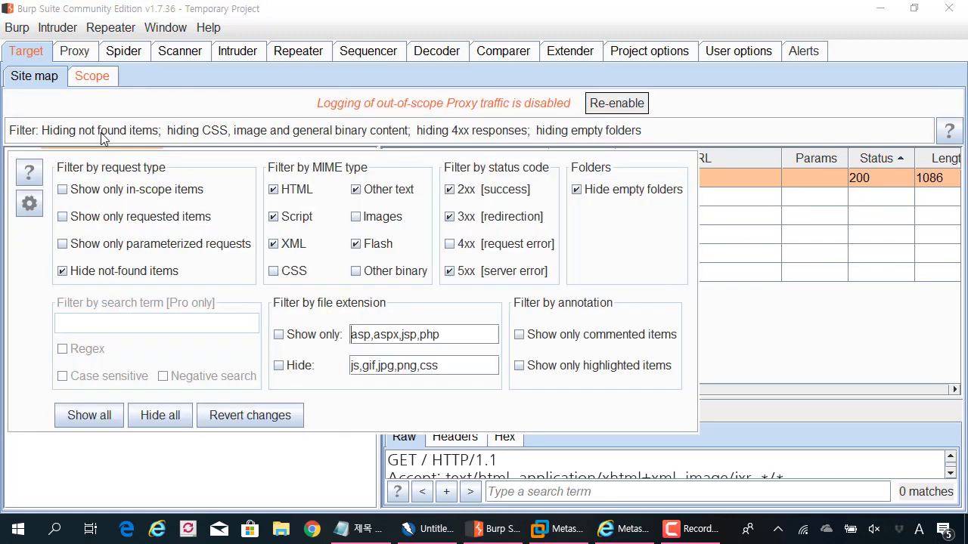
{"action": "left_click", "coordinate": [88, 193]}
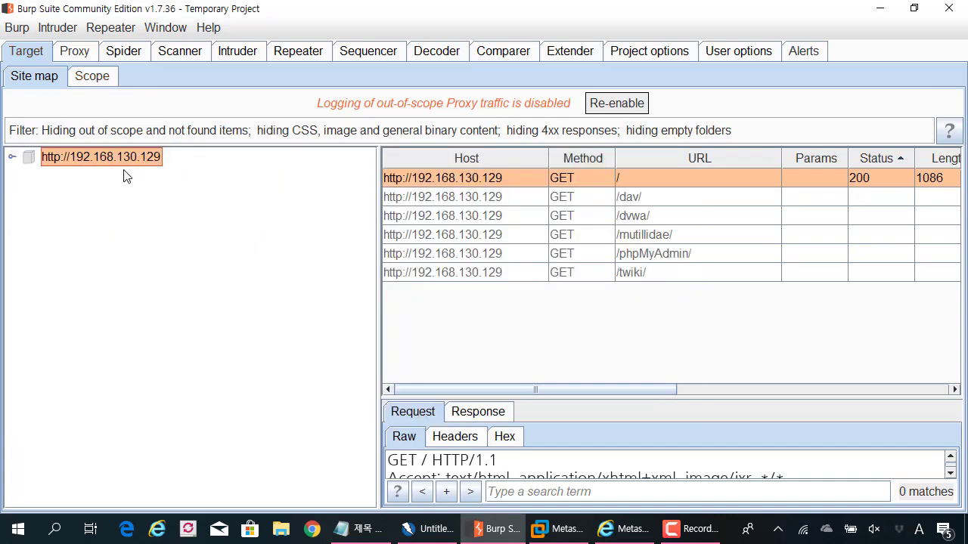
{"action": "right_click", "coordinate": [139, 160]}
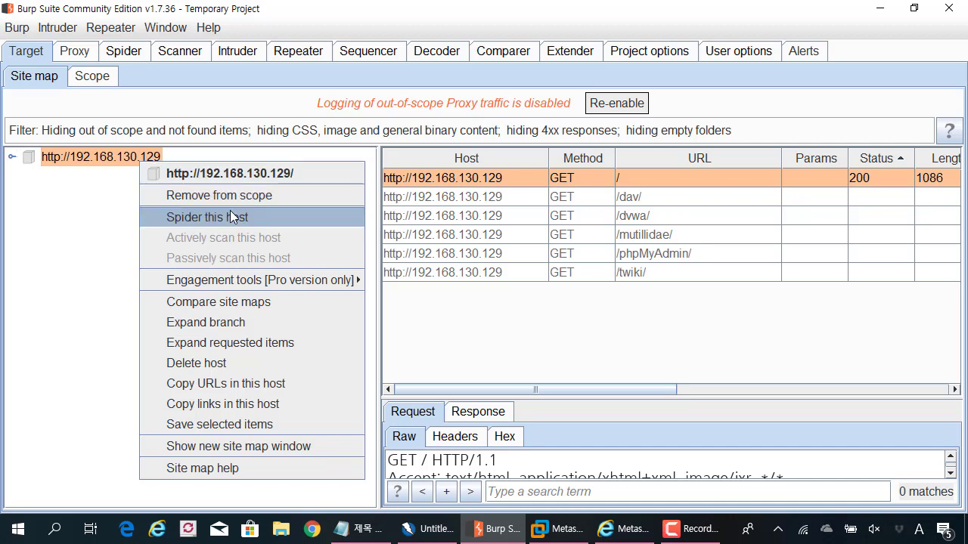
{"action": "left_click", "coordinate": [275, 217]}
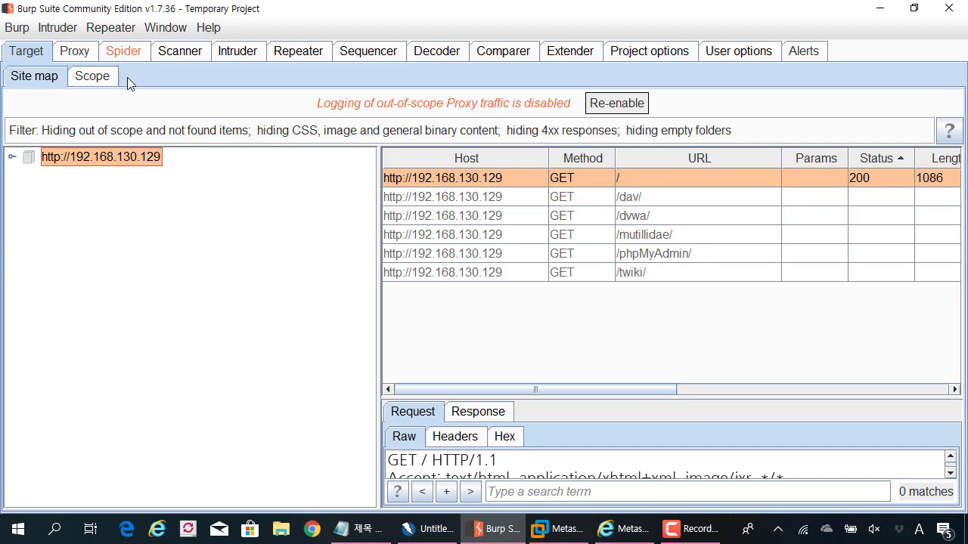
{"action": "left_click", "coordinate": [124, 51]}
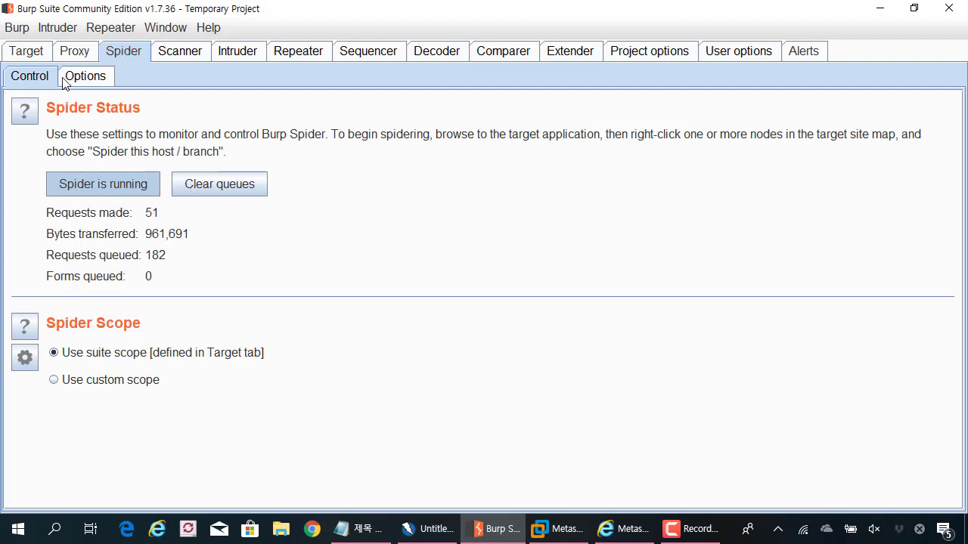
{"action": "left_click", "coordinate": [42, 54]}
{"action": "left_click", "coordinate": [11, 157]}
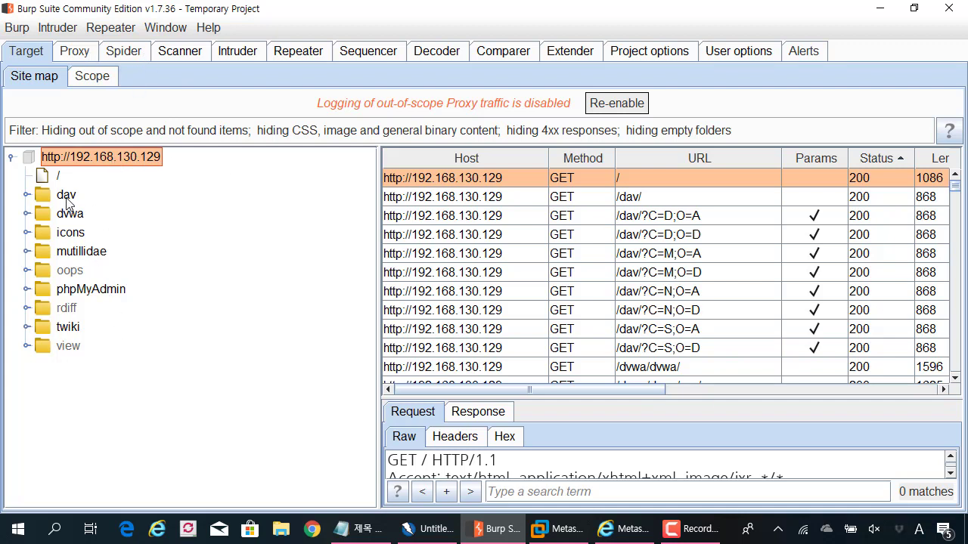
{"action": "left_click", "coordinate": [28, 195]}
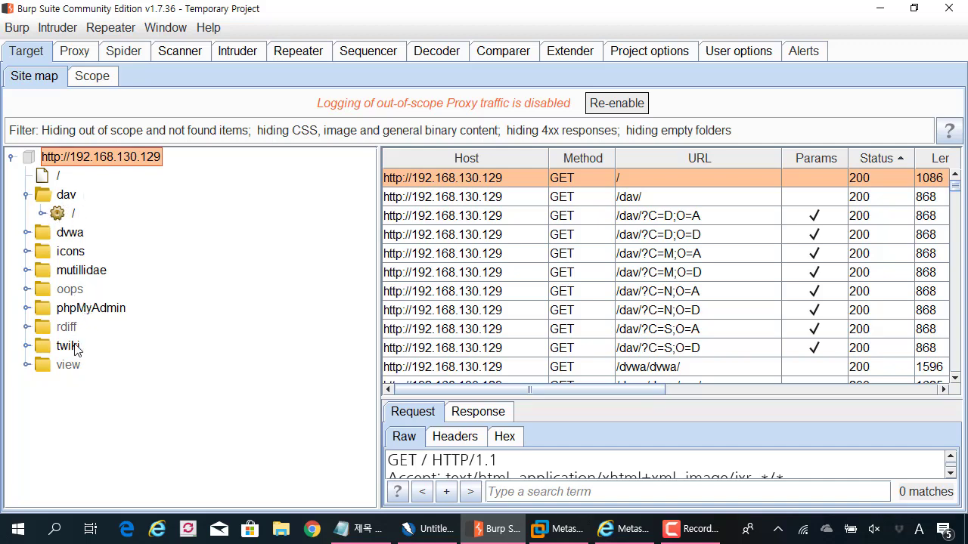
Step: Compare the site map folders with the links on the Metasploitable2 page in Internet Explorer and review the actions Burp Suite offers for the host
{"action": "left_click", "coordinate": [624, 528]}
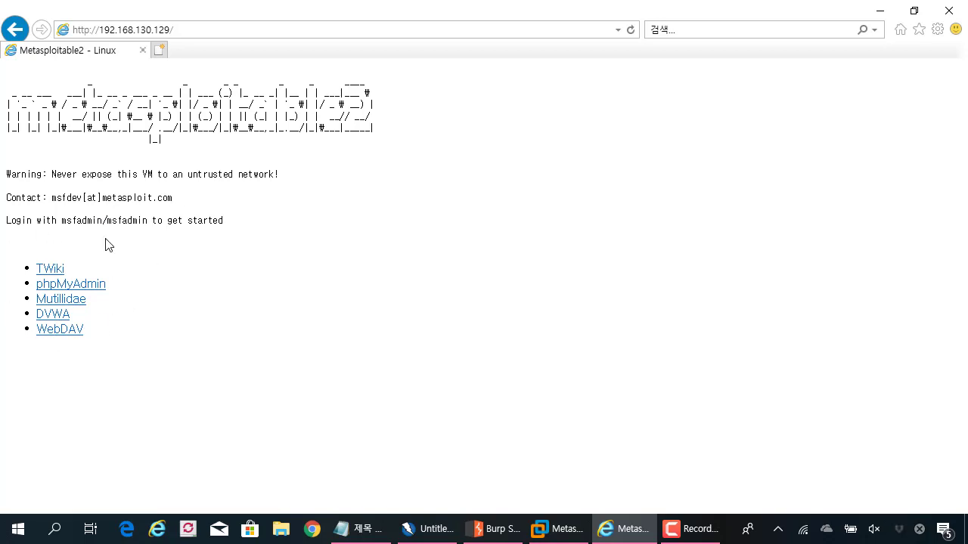
{"action": "key", "text": "alt+Tab"}
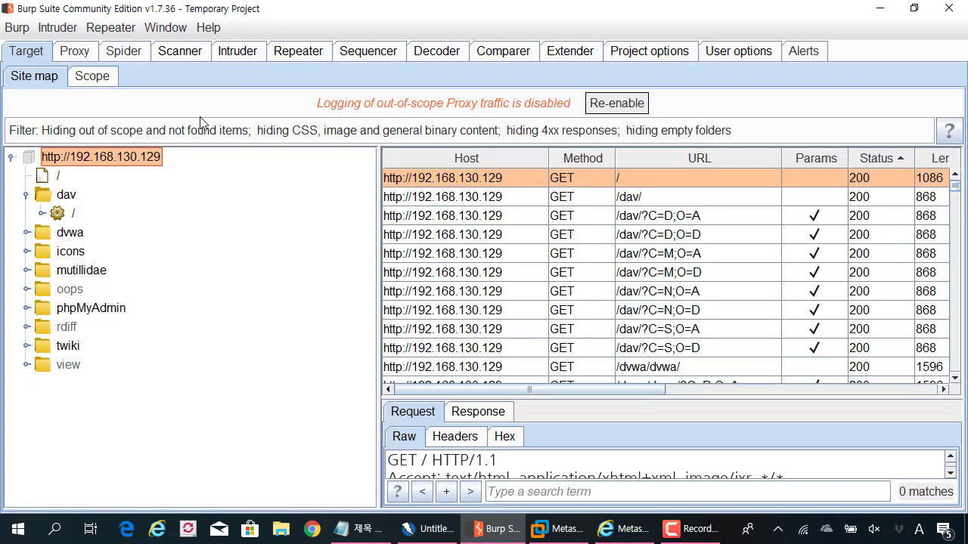
{"action": "right_click", "coordinate": [136, 156]}
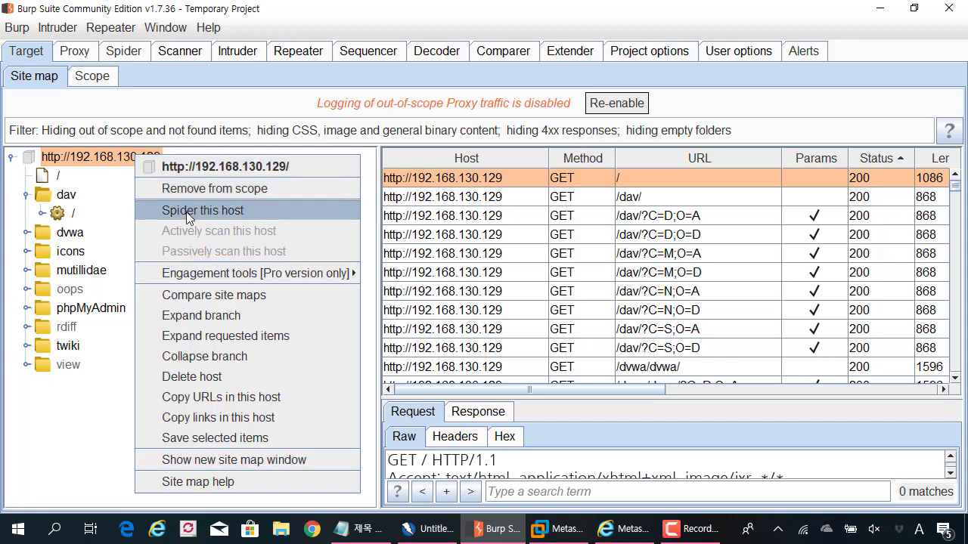
{"action": "mouse_move", "coordinate": [224, 273]}
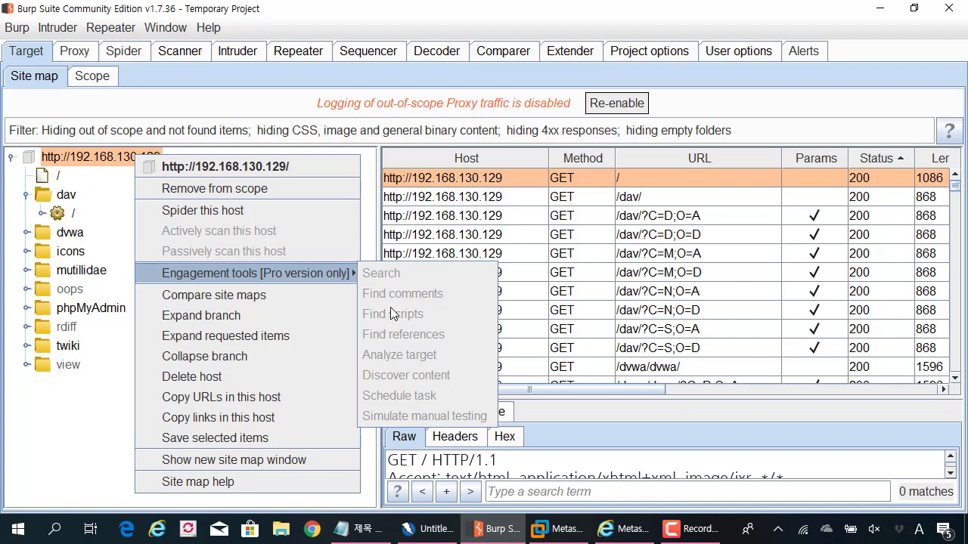
{"action": "left_click", "coordinate": [83, 164]}
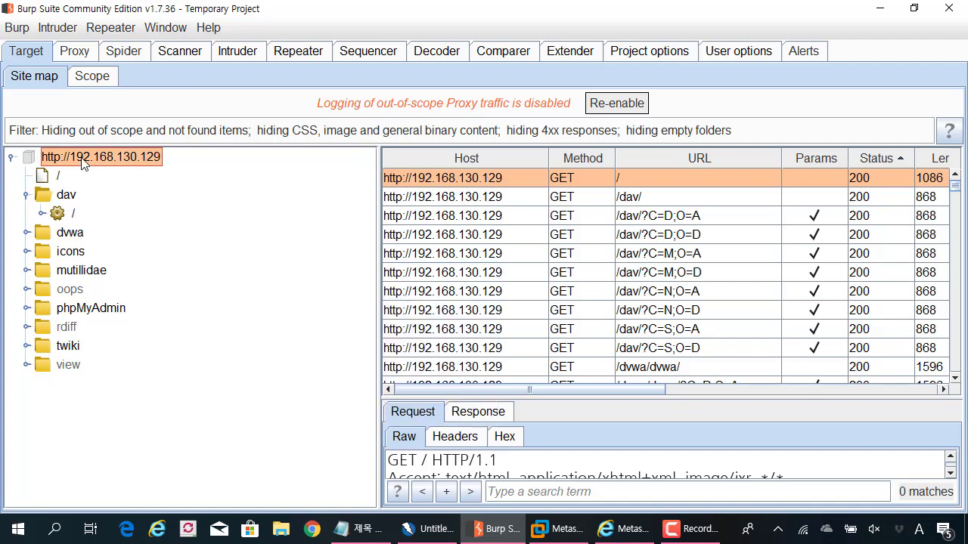
{"action": "left_click", "coordinate": [12, 158]}
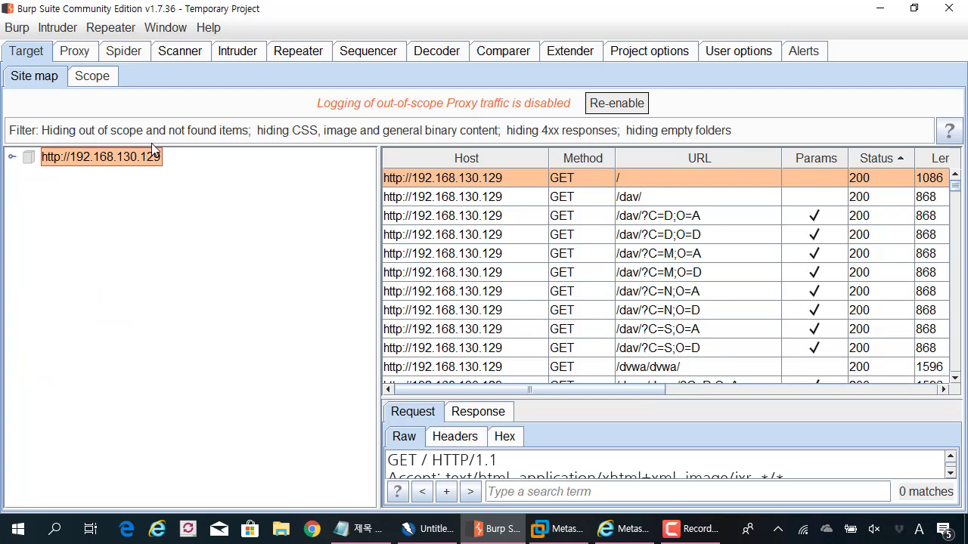
{"action": "left_click", "coordinate": [12, 158]}
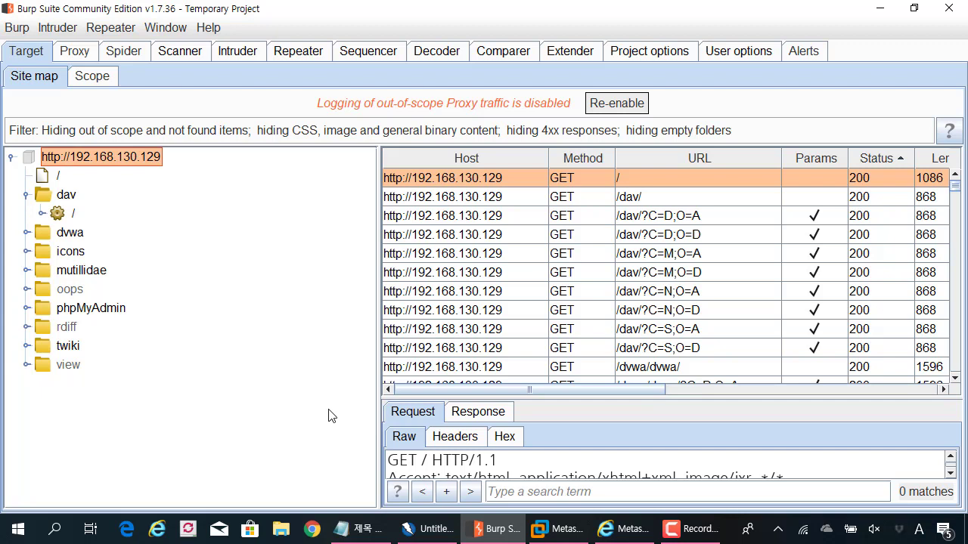
{"action": "mouse_move", "coordinate": [424, 537]}
{"action": "left_click", "coordinate": [424, 530]}
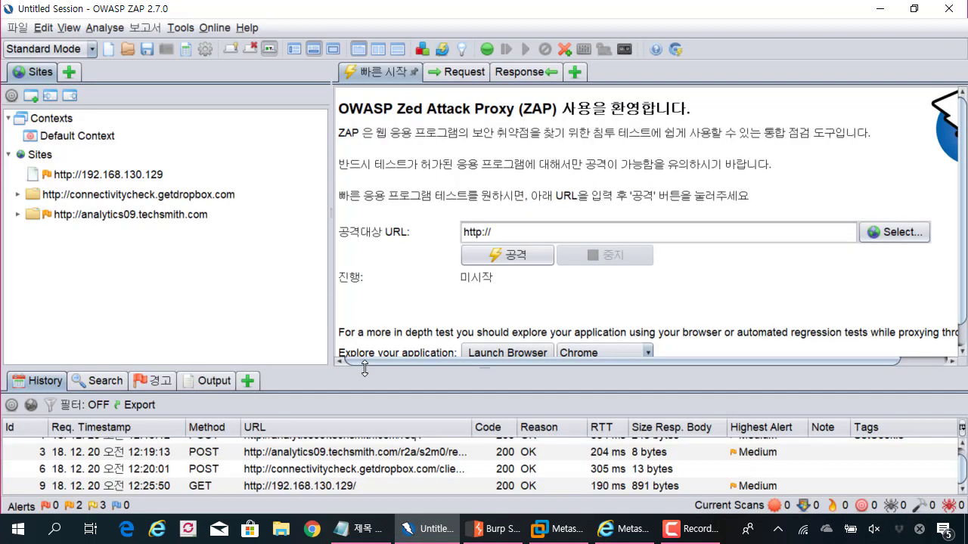
{"action": "left_click_drag", "start_coordinate": [364, 373], "coordinate": [364, 313]}
{"action": "left_click", "coordinate": [110, 178]}
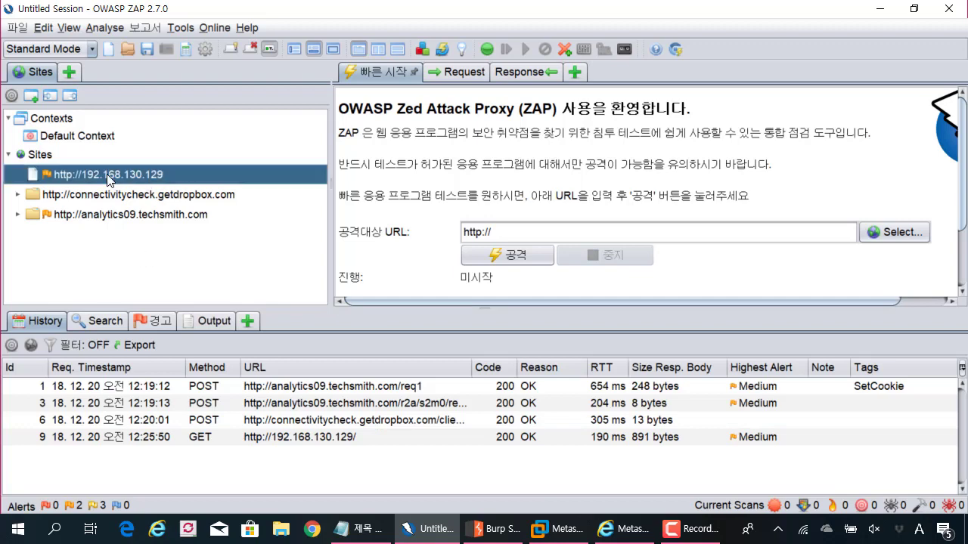
{"action": "right_click", "coordinate": [110, 179]}
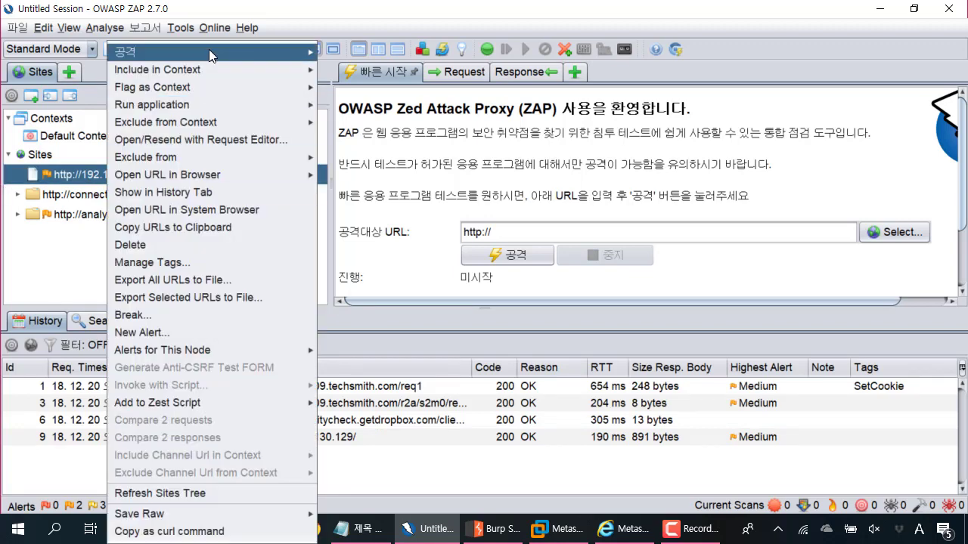
{"action": "mouse_move", "coordinate": [209, 43]}
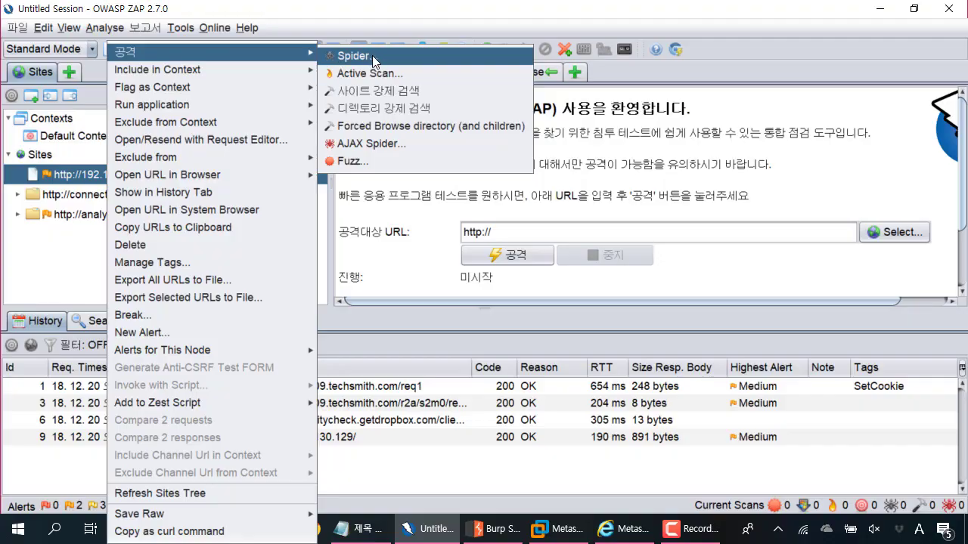
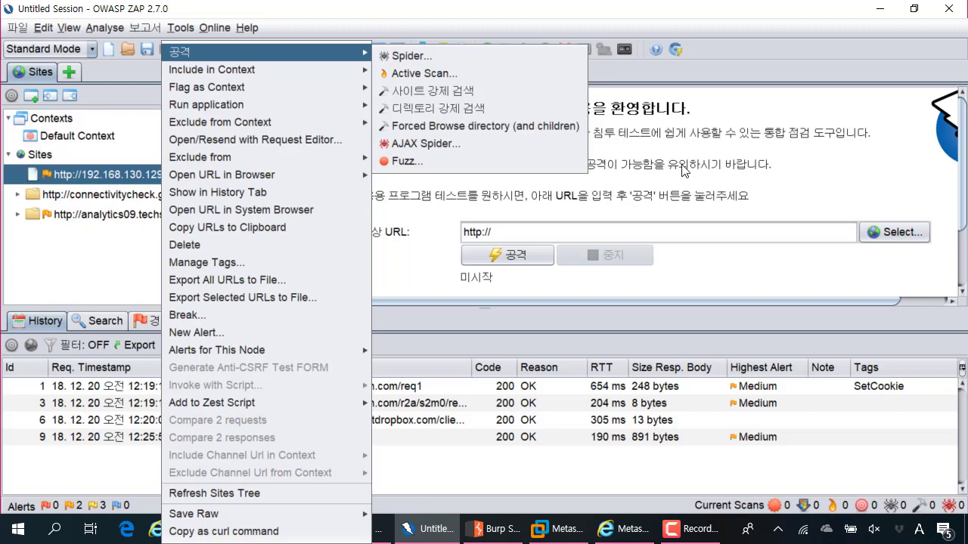
{"action": "left_click", "coordinate": [529, 322]}
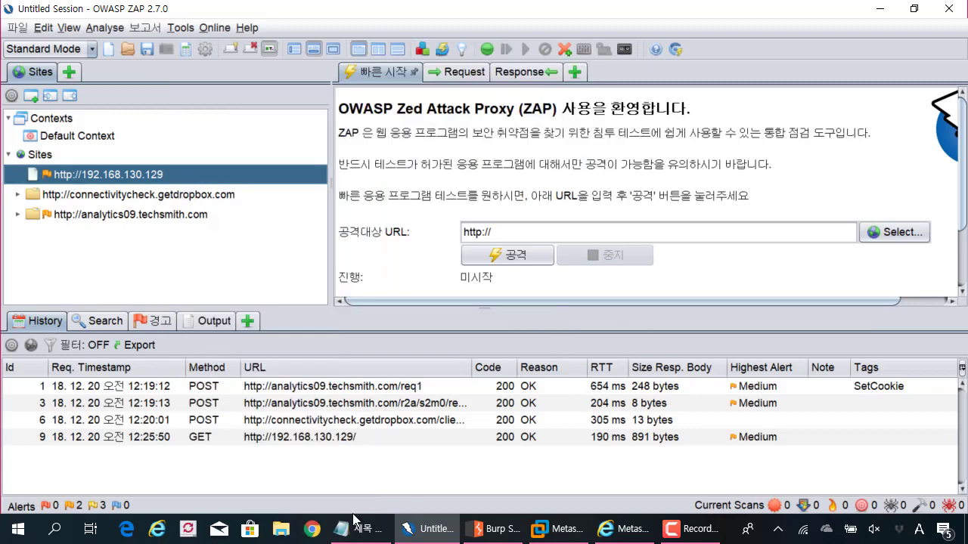
Step: Switch to the Notepad notes and review item 4 on exposed administrator pages (관리자 페이지 노출 여부)
{"action": "left_click", "coordinate": [358, 528]}
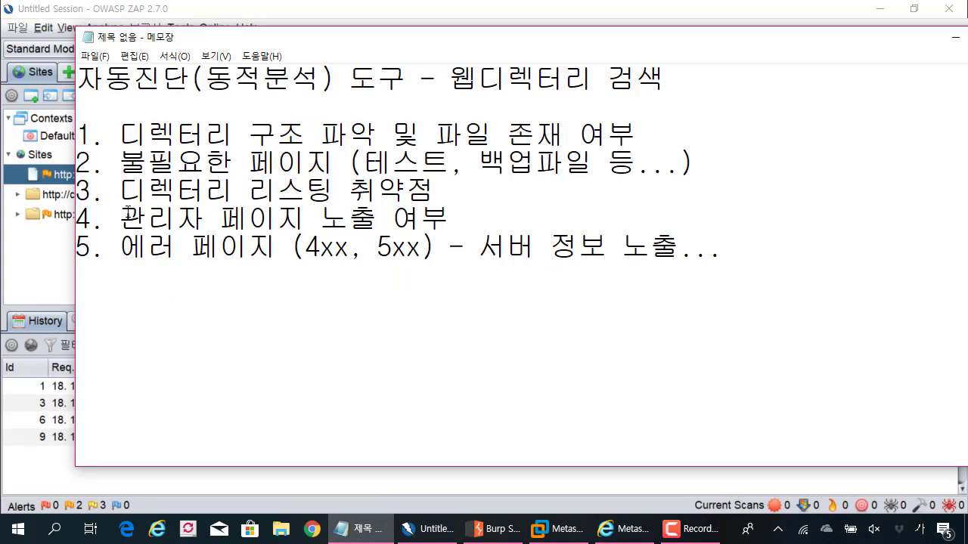
{"action": "left_click_drag", "start_coordinate": [121, 218], "coordinate": [444, 217]}
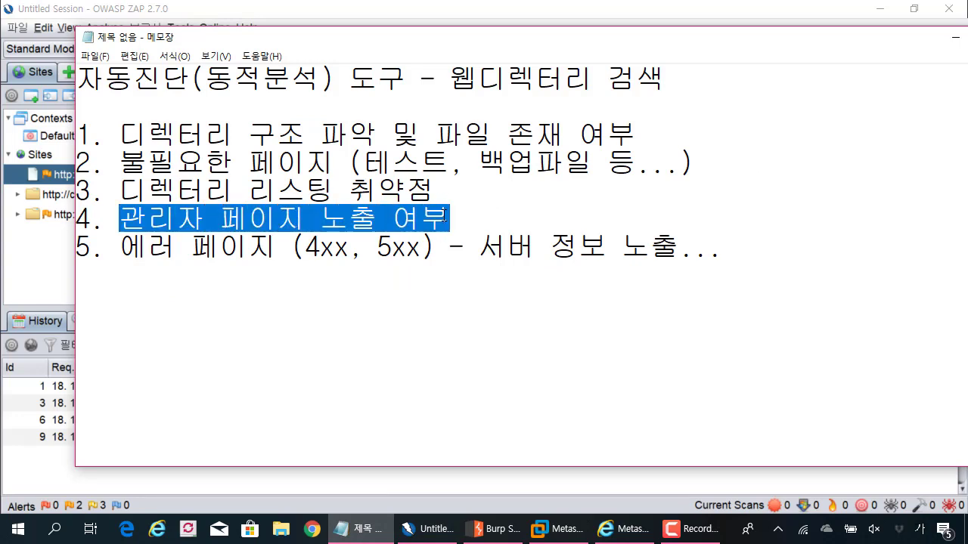
{"action": "left_click", "coordinate": [454, 190]}
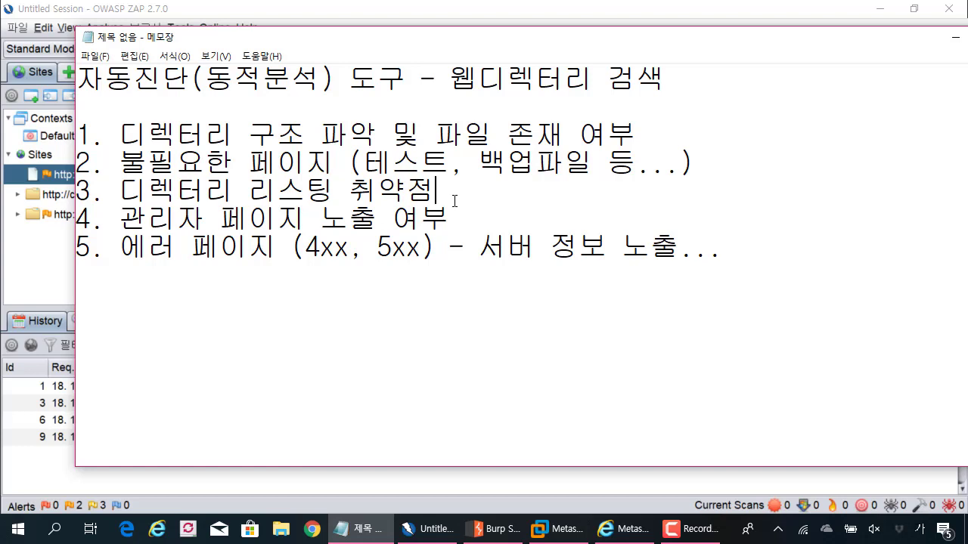
{"action": "left_click_drag", "start_coordinate": [304, 219], "coordinate": [149, 219]}
{"action": "left_click_drag", "start_coordinate": [148, 220], "coordinate": [119, 219]}
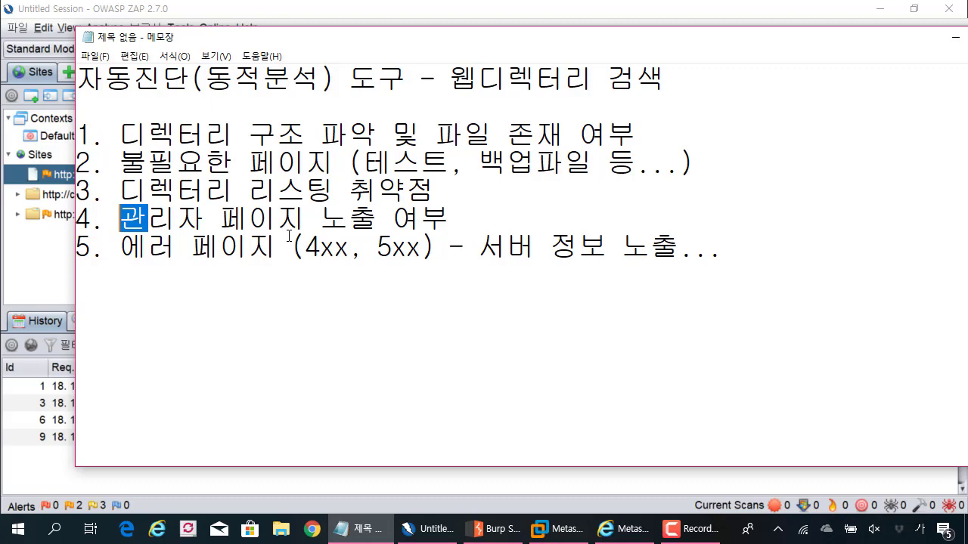
{"action": "right_click", "coordinate": [56, 175]}
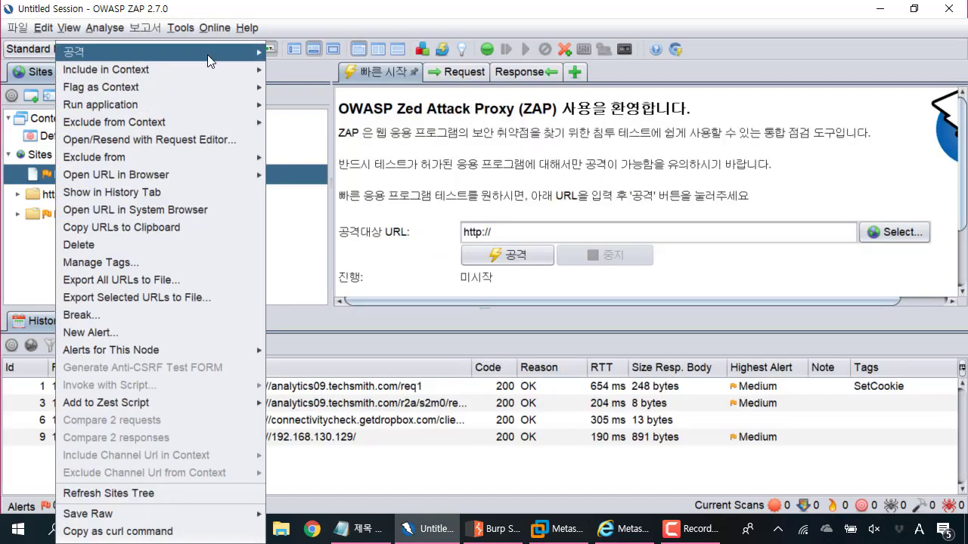
{"action": "mouse_move", "coordinate": [211, 61]}
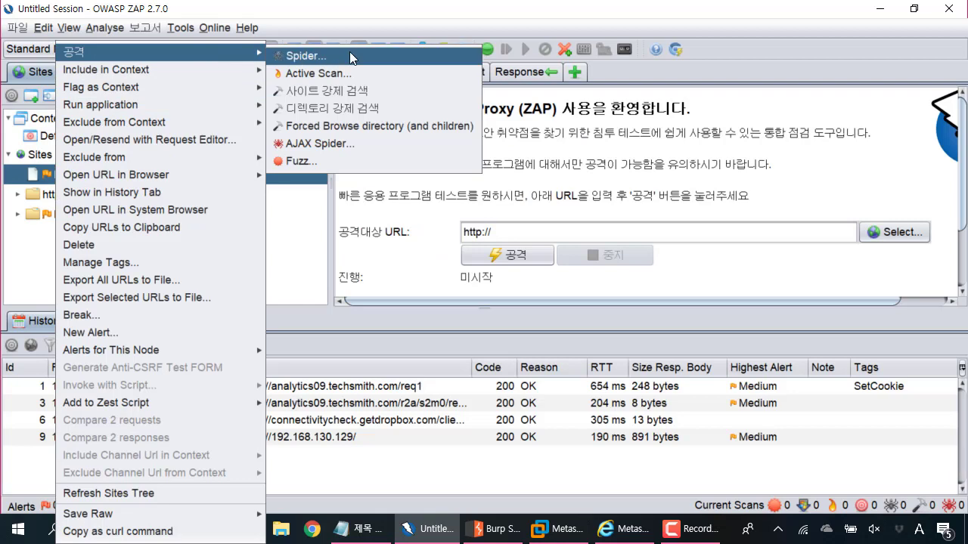
{"action": "left_click", "coordinate": [349, 54]}
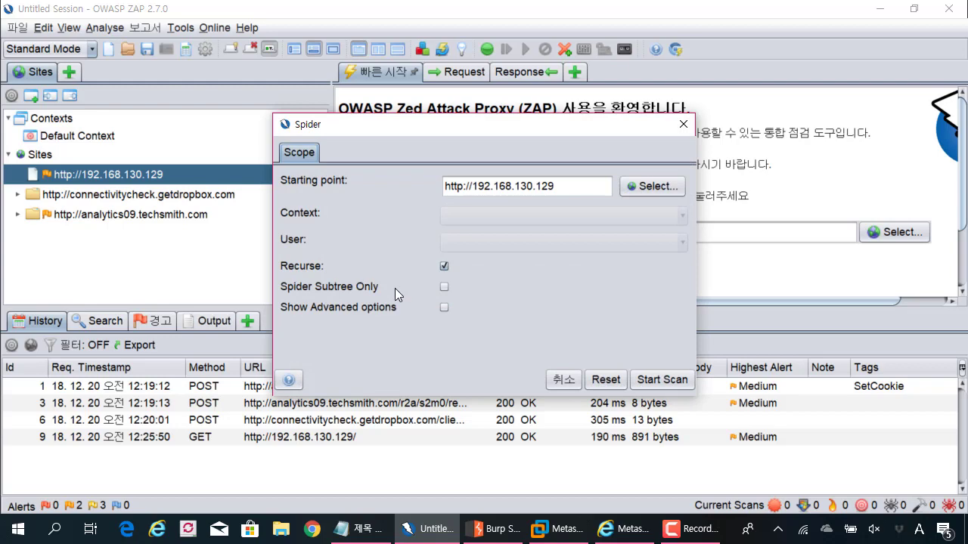
{"action": "left_click", "coordinate": [444, 308]}
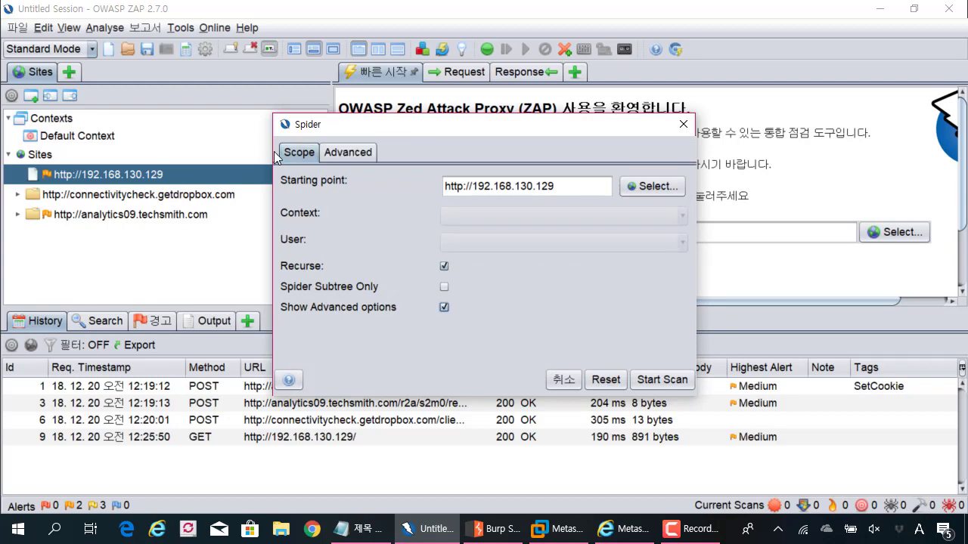
{"action": "left_click", "coordinate": [332, 148]}
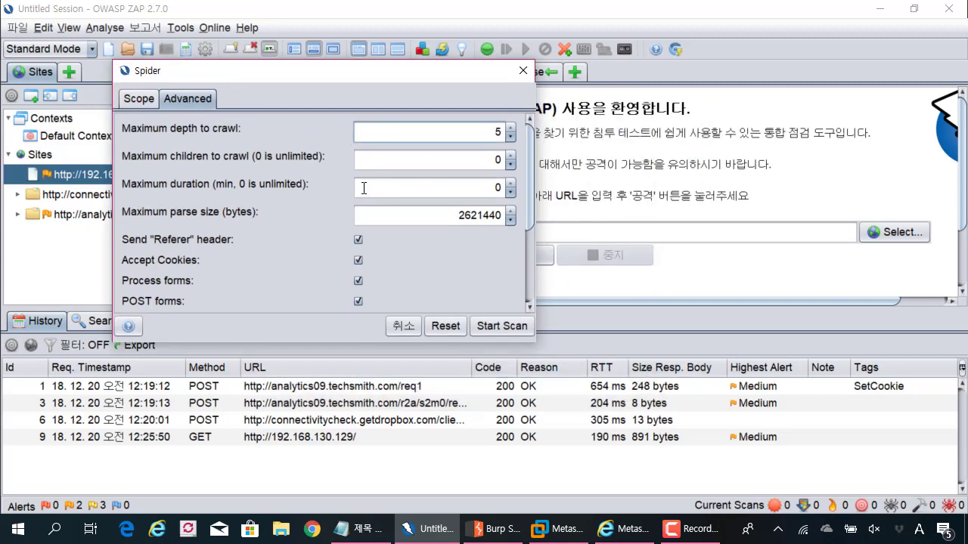
Step: Enable parsing of SVN and Git metadata and disable POST forms in the Spider's advanced options
{"action": "scroll", "coordinate": [363, 188], "scroll_direction": "down", "scroll_amount": 1}
{"action": "left_click_drag", "start_coordinate": [529, 208], "coordinate": [523, 255]}
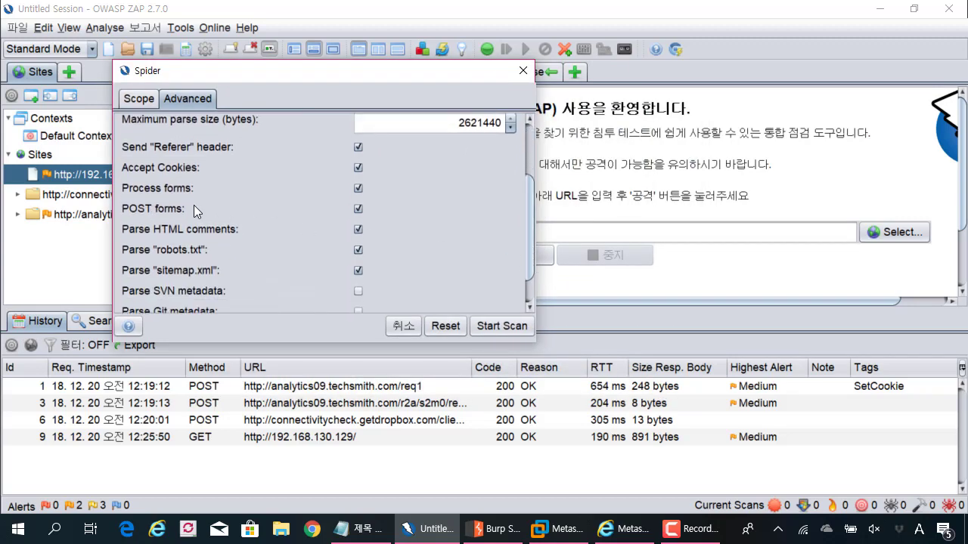
{"action": "left_click_drag", "start_coordinate": [263, 72], "coordinate": [367, 72]}
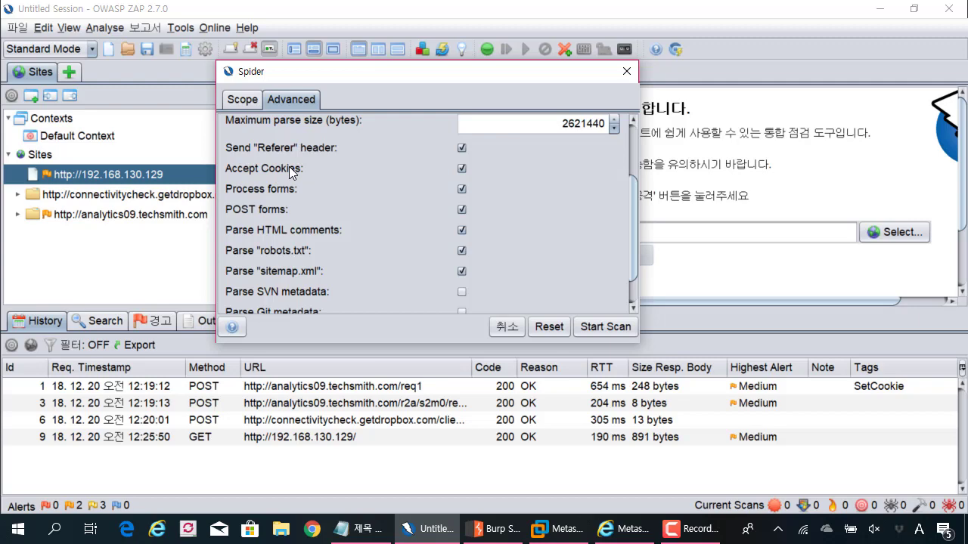
{"action": "scroll", "coordinate": [407, 222], "scroll_direction": "down", "scroll_amount": 1}
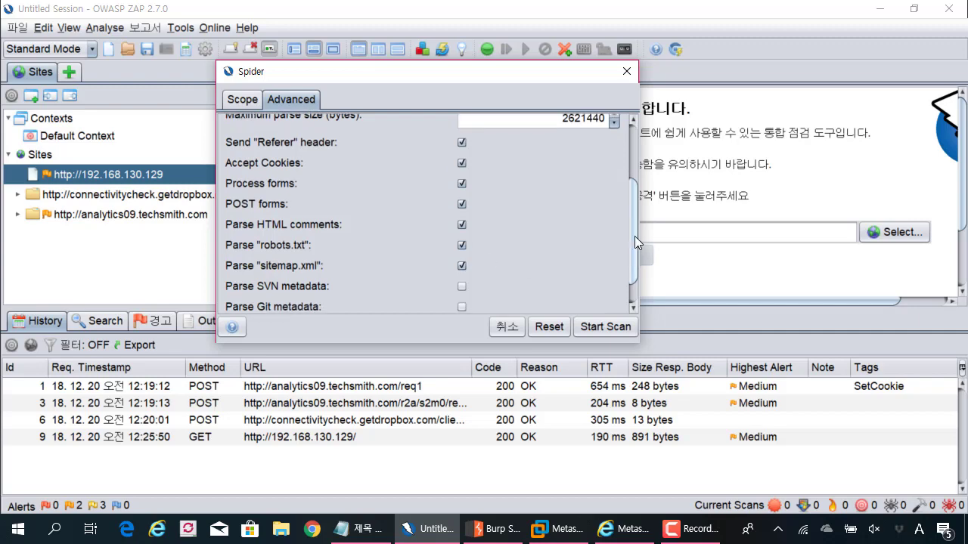
{"action": "scroll", "coordinate": [634, 236], "scroll_direction": "down", "scroll_amount": 2}
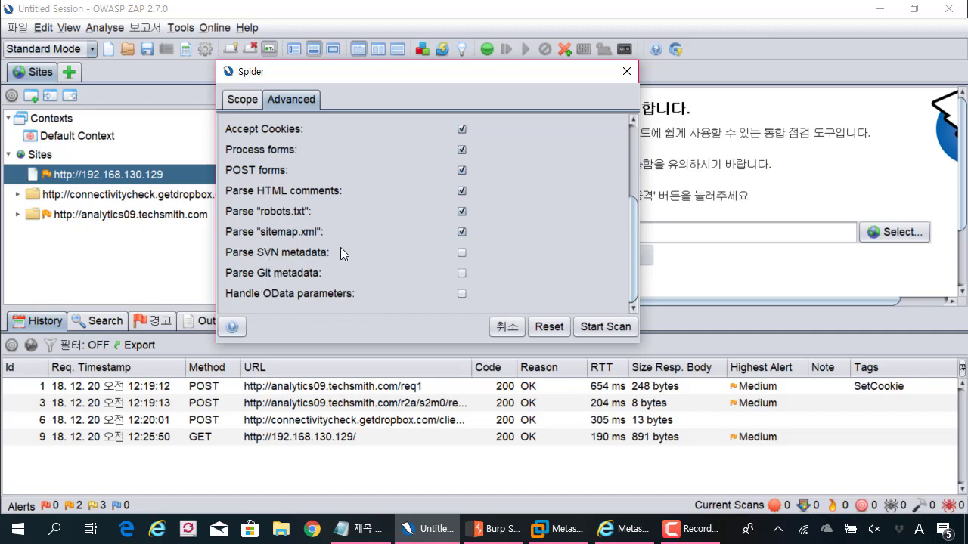
{"action": "left_click", "coordinate": [461, 273]}
{"action": "scroll", "coordinate": [417, 231], "scroll_direction": "up", "scroll_amount": 1}
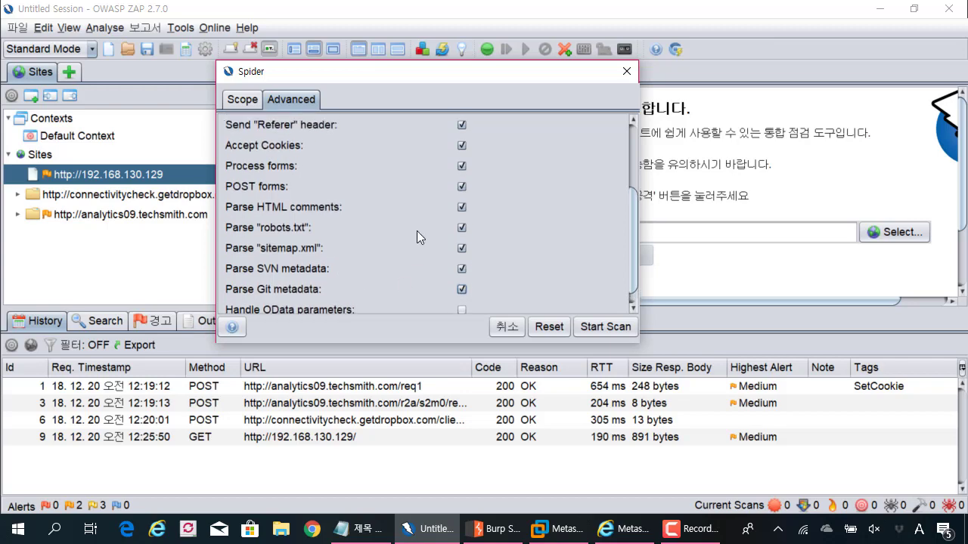
{"action": "left_click", "coordinate": [462, 189]}
{"action": "scroll", "coordinate": [295, 203], "scroll_direction": "up", "scroll_amount": 3}
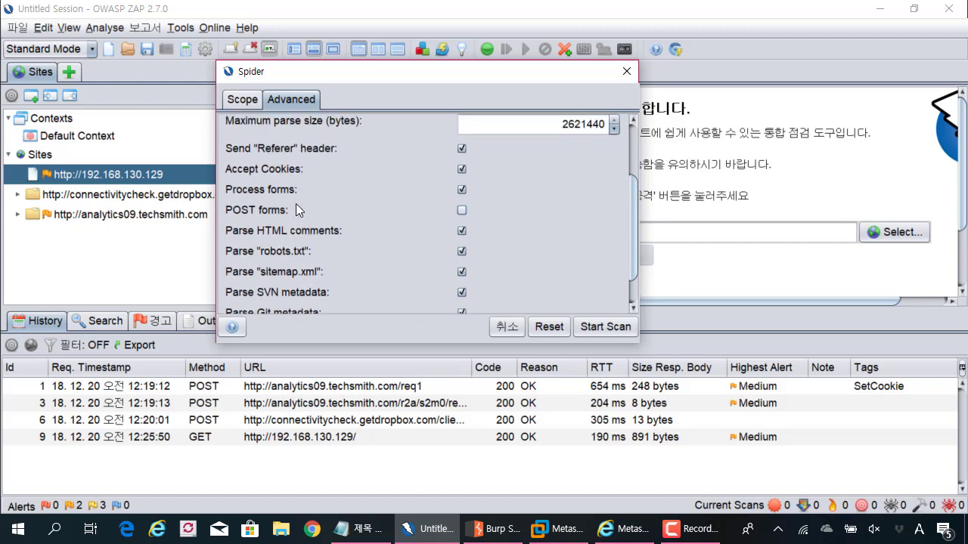